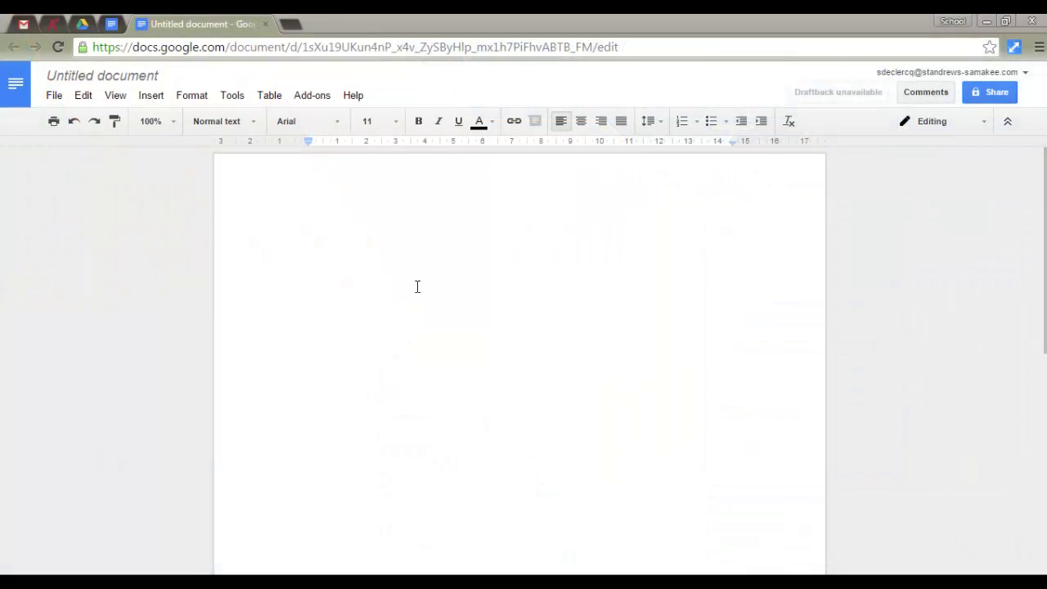
Browse the Tracking, Self assessment Checklists and Overview of Units folders, then return to the untitled document
left_click(83, 24)
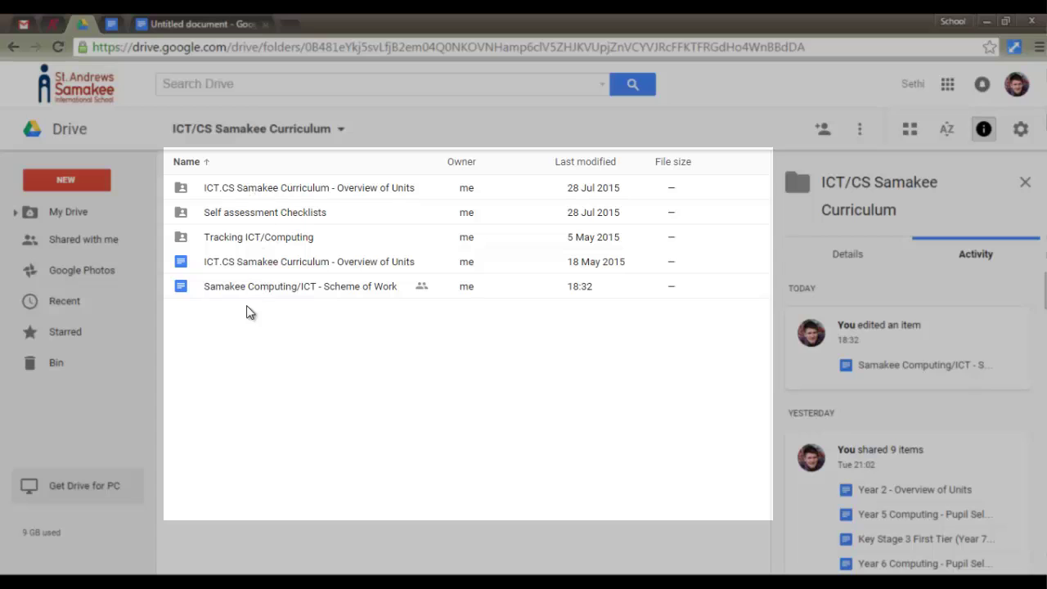
left_click(248, 244)
double_click(259, 239)
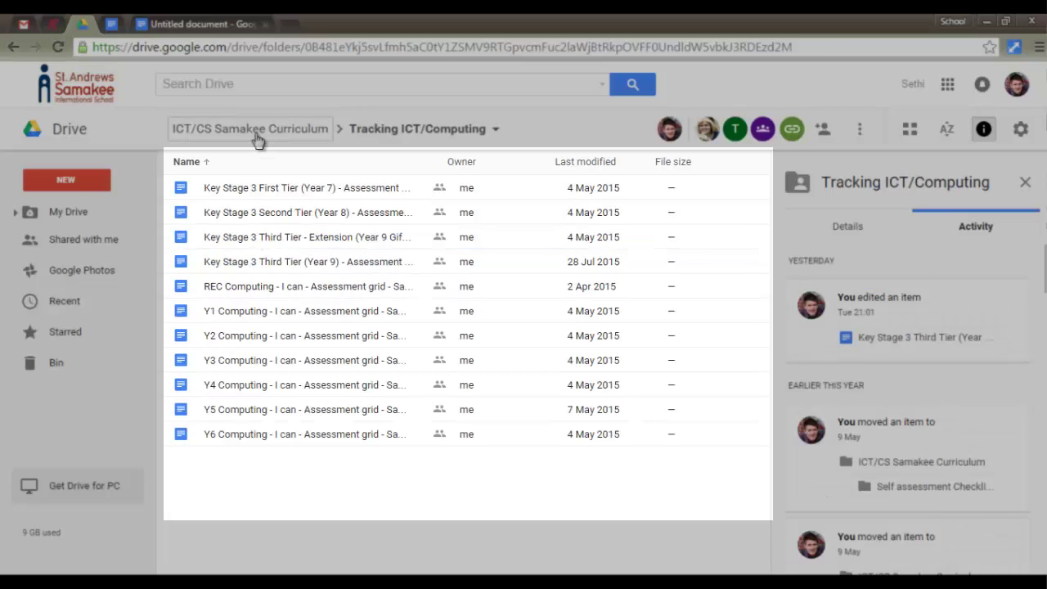
left_click(256, 131)
double_click(248, 214)
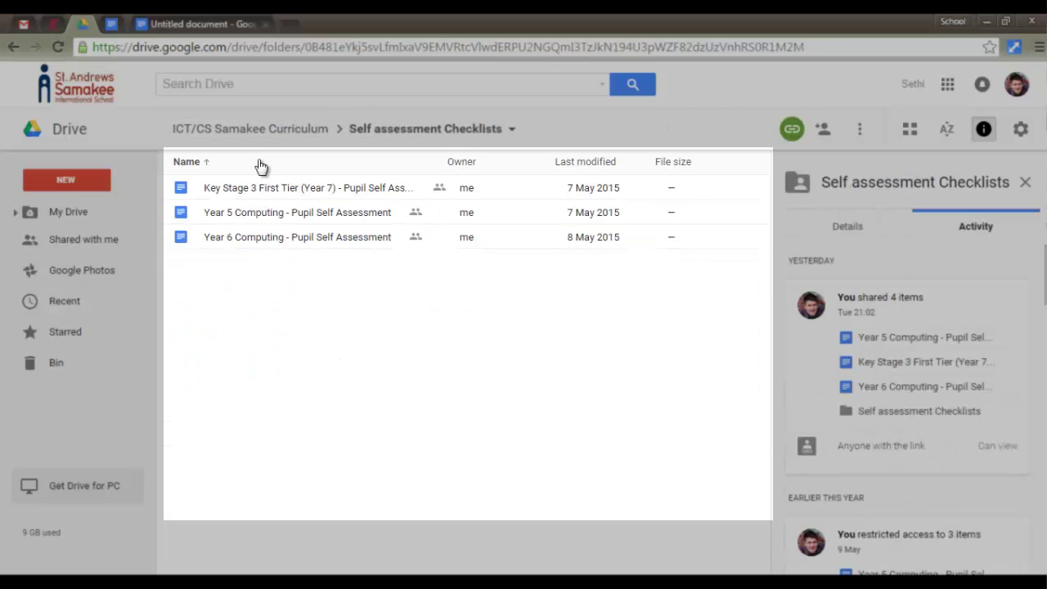
left_click(252, 131)
double_click(252, 191)
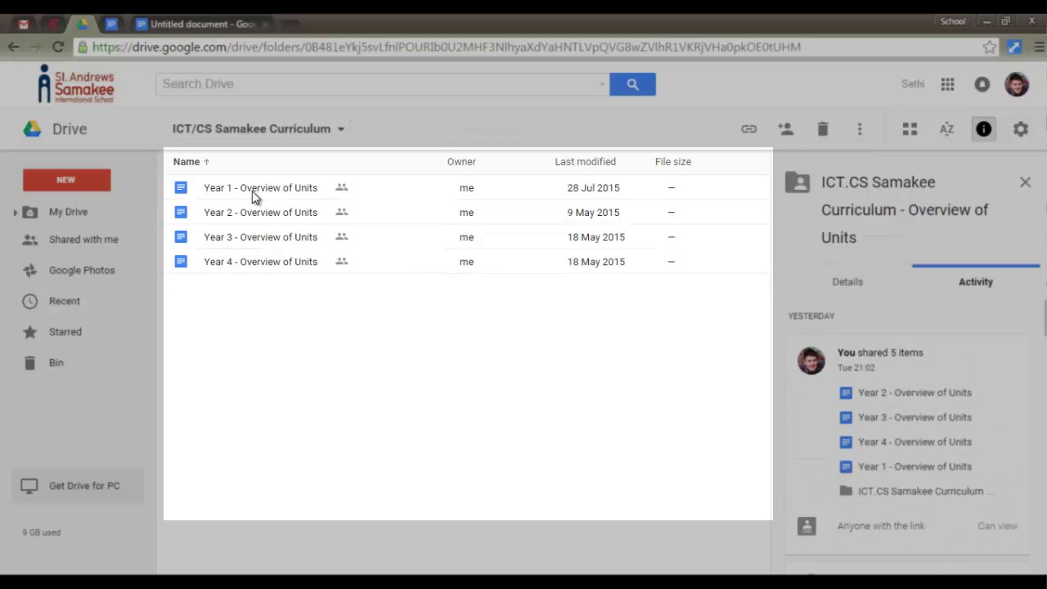
left_click(280, 131)
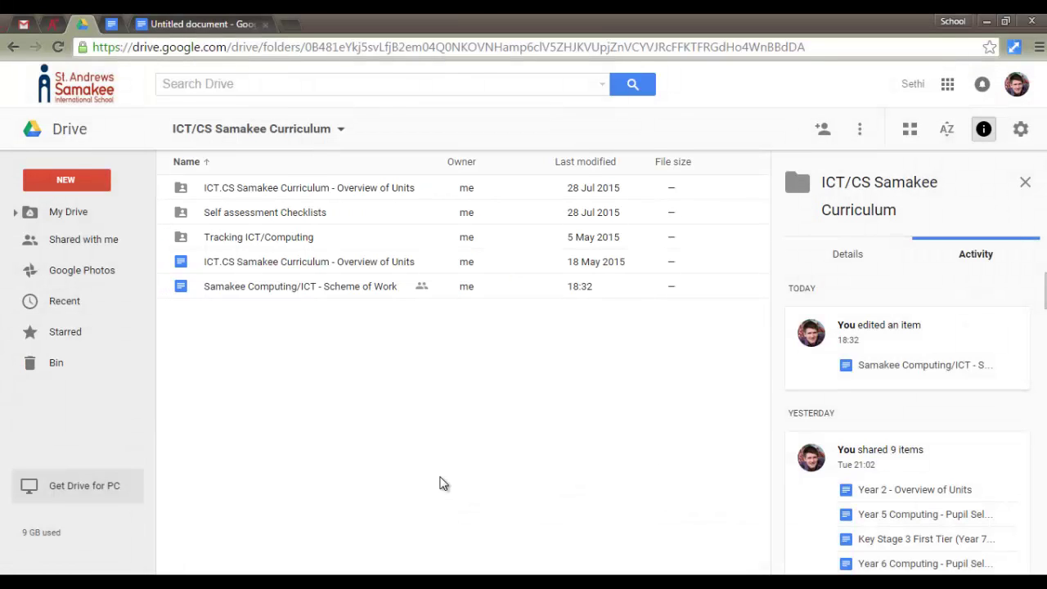
left_click(195, 27)
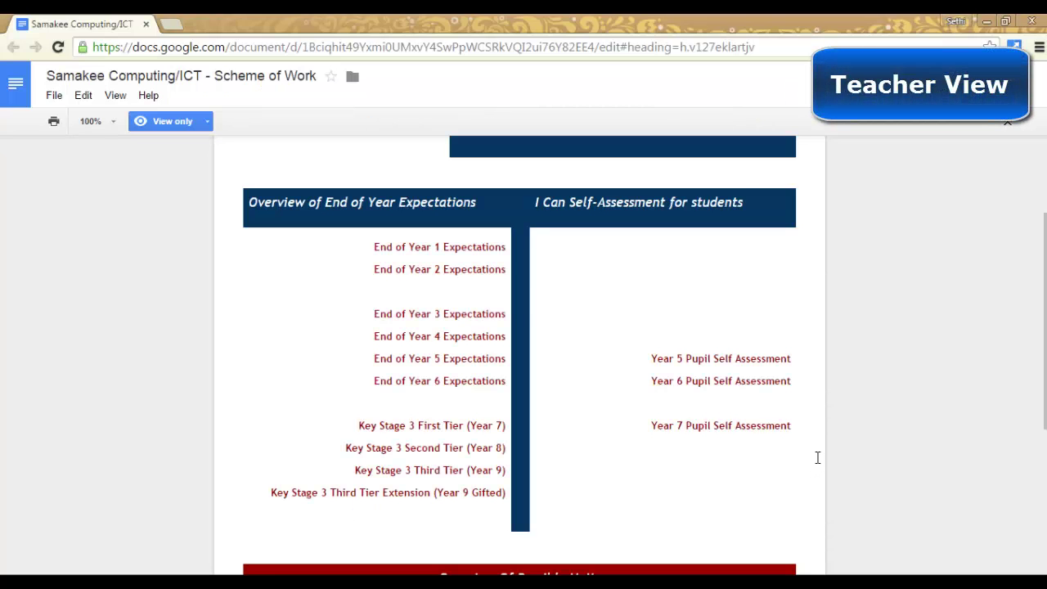
Scroll the Scheme of Work from its title banner down to the expectations table
scroll(811, 433, "up", 2)
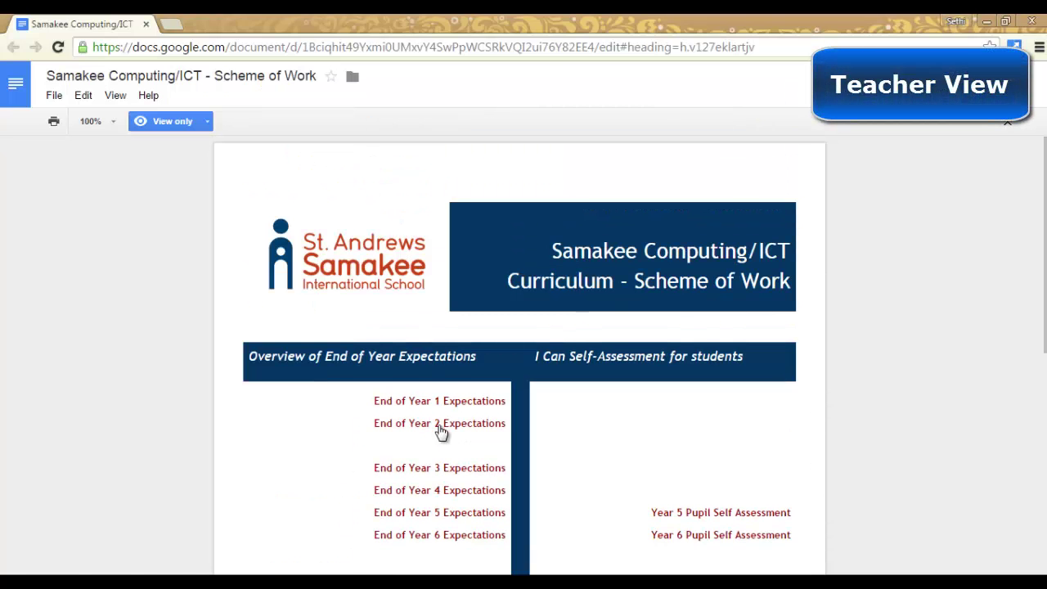
scroll(439, 430, "down", 5)
scroll(443, 464, "up", 5)
scroll(737, 330, "down", 2)
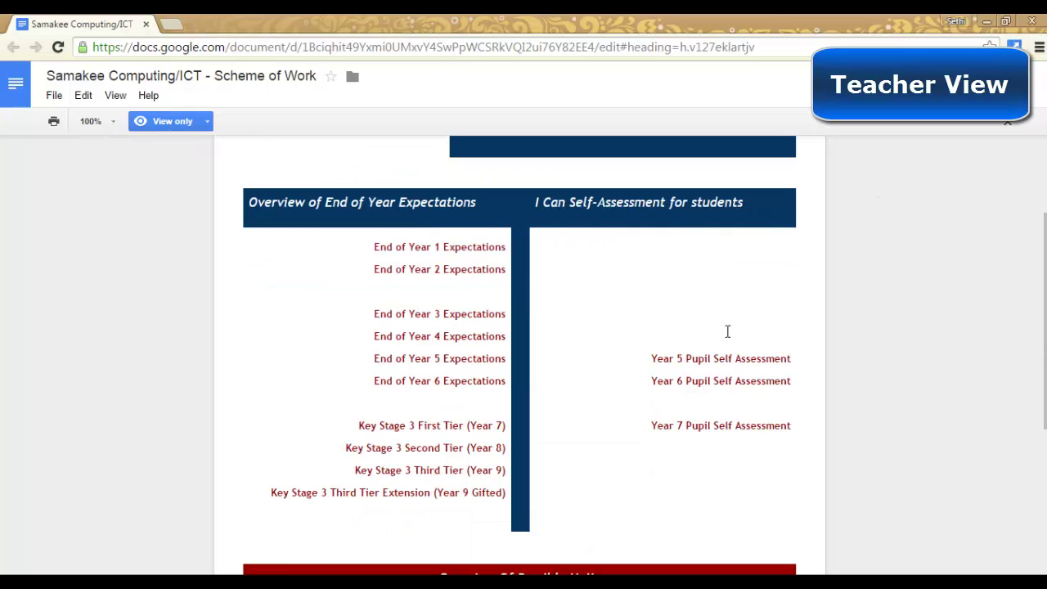
Open the End of Year 4 Expectations grid, look through it, and close it
left_click(424, 342)
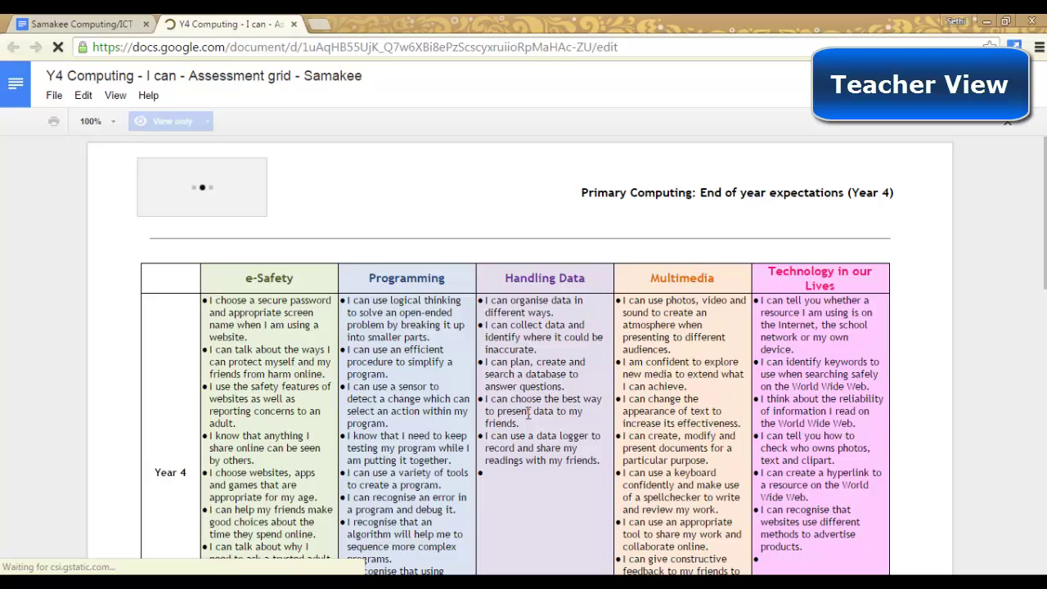
scroll(533, 402, "down", 2)
scroll(363, 186, "down", 1)
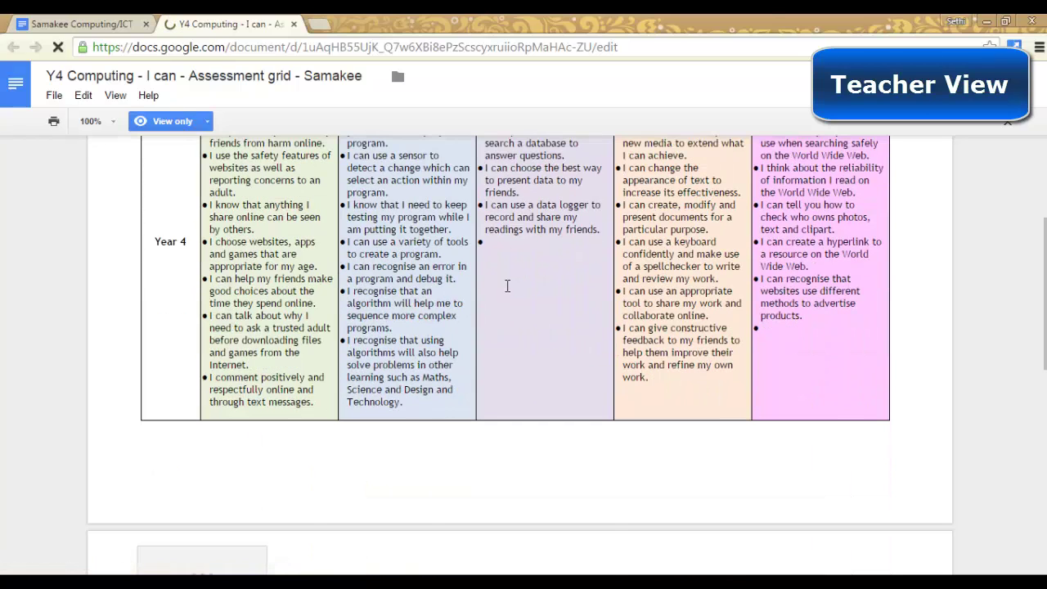
scroll(508, 286, "up", 3)
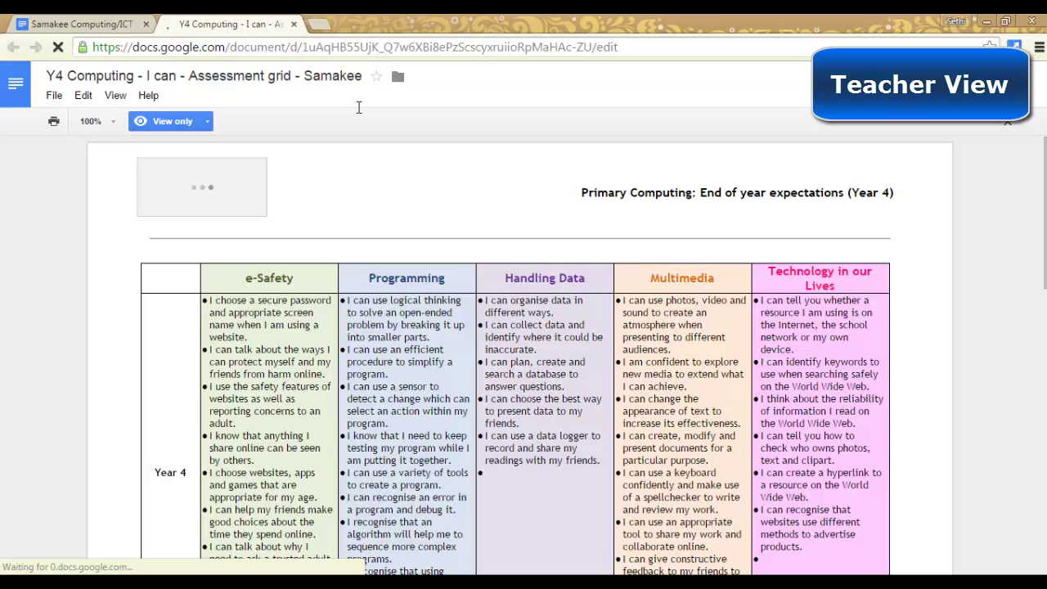
left_click(293, 26)
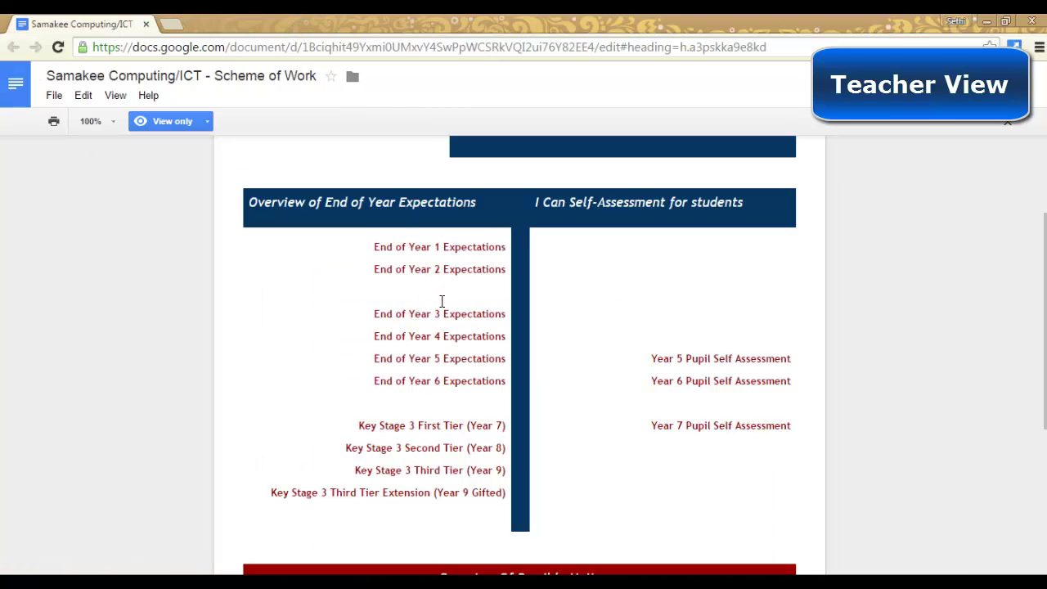
Look over the Year 5 self-assessment, close it and return to the untitled document
scroll(442, 302, "down", 4)
scroll(437, 393, "up", 2)
scroll(806, 311, "up", 4)
scroll(793, 292, "down", 3)
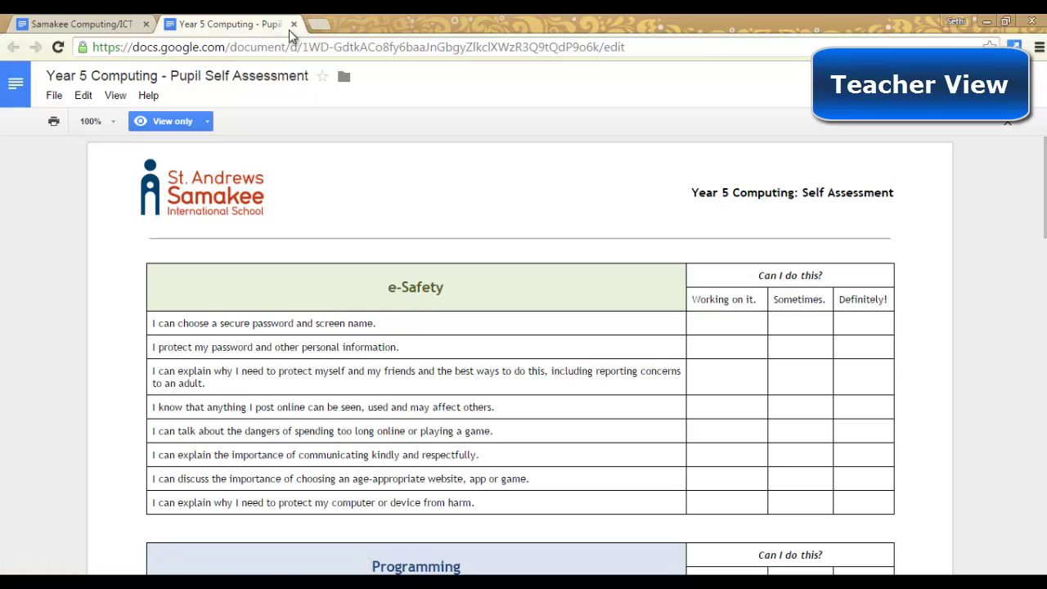
left_click(293, 25)
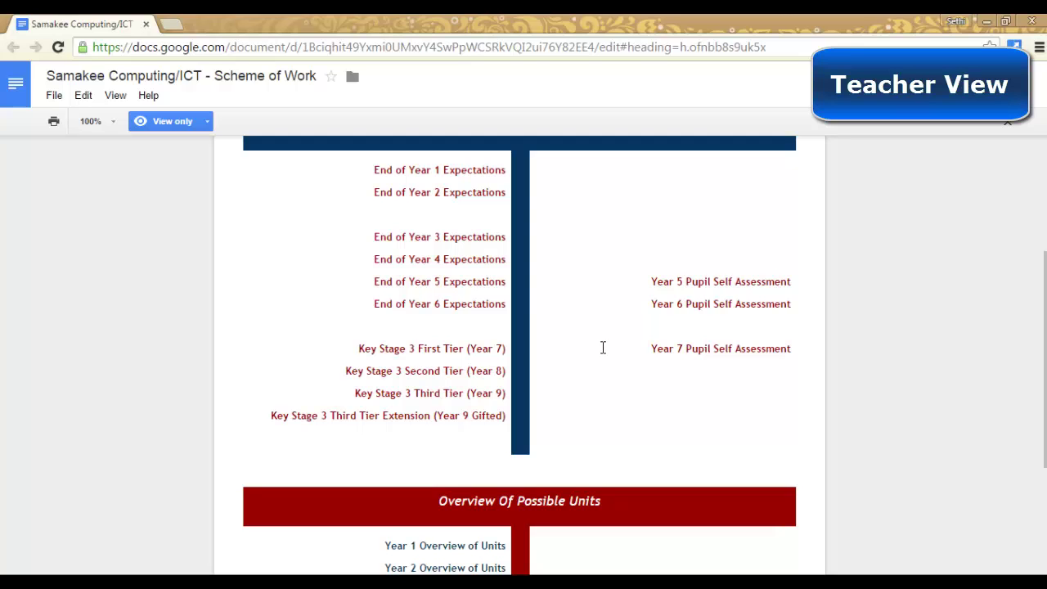
scroll(603, 348, "up", 3)
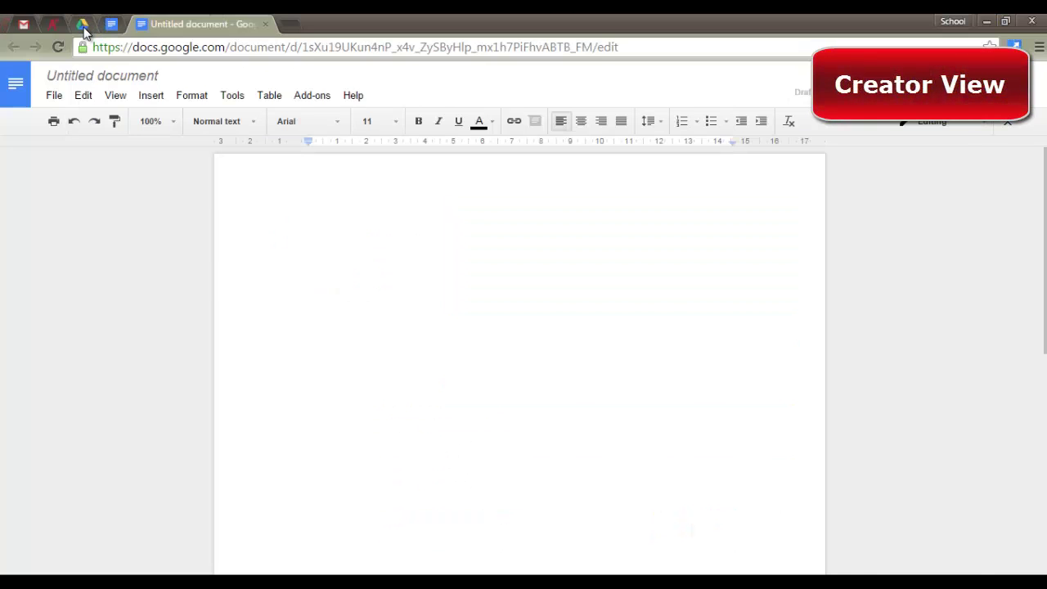
Select the Overview of Units, Self assessment Checklists and Tracking ICT/Computing folders and open Share
left_click(81, 25)
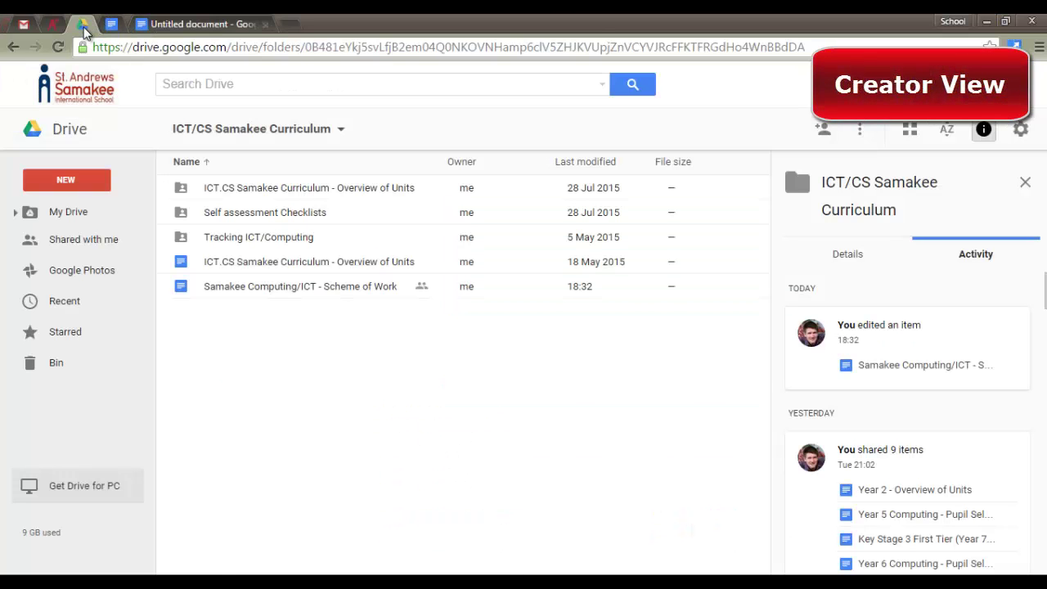
left_click(217, 191)
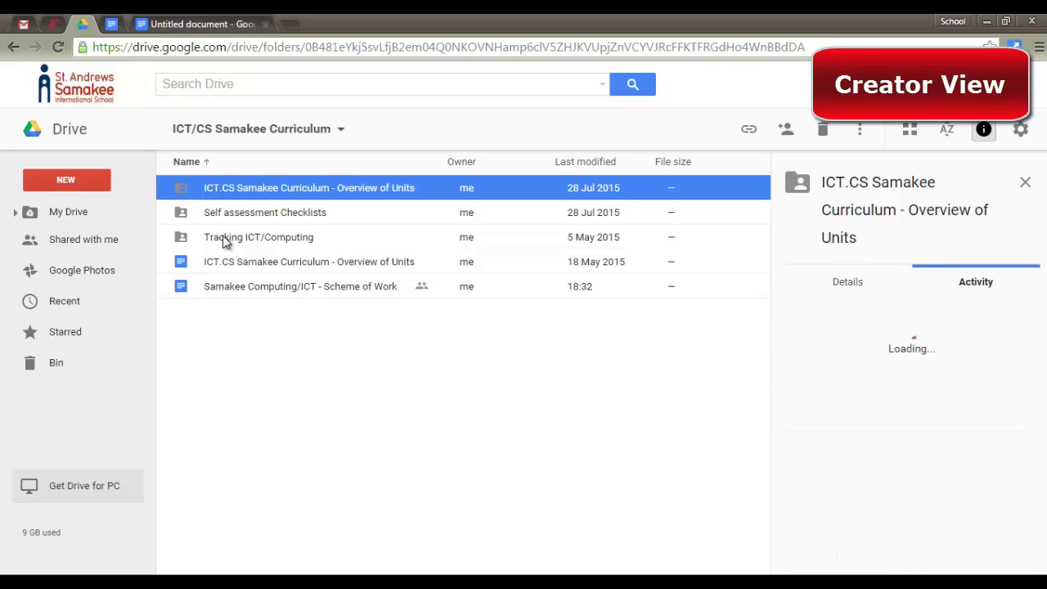
left_click(225, 239, "shift")
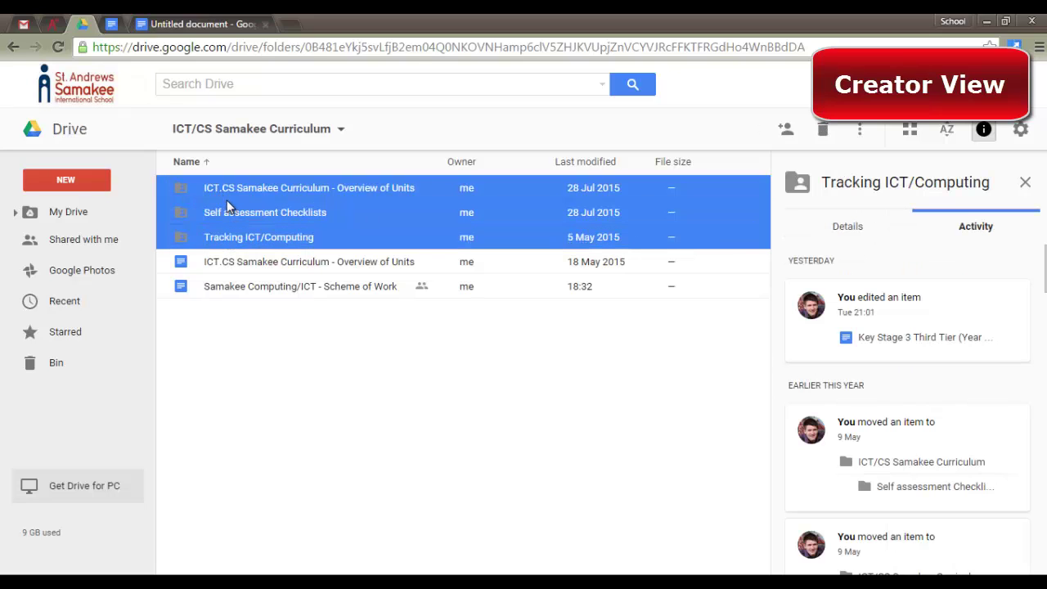
right_click(229, 209)
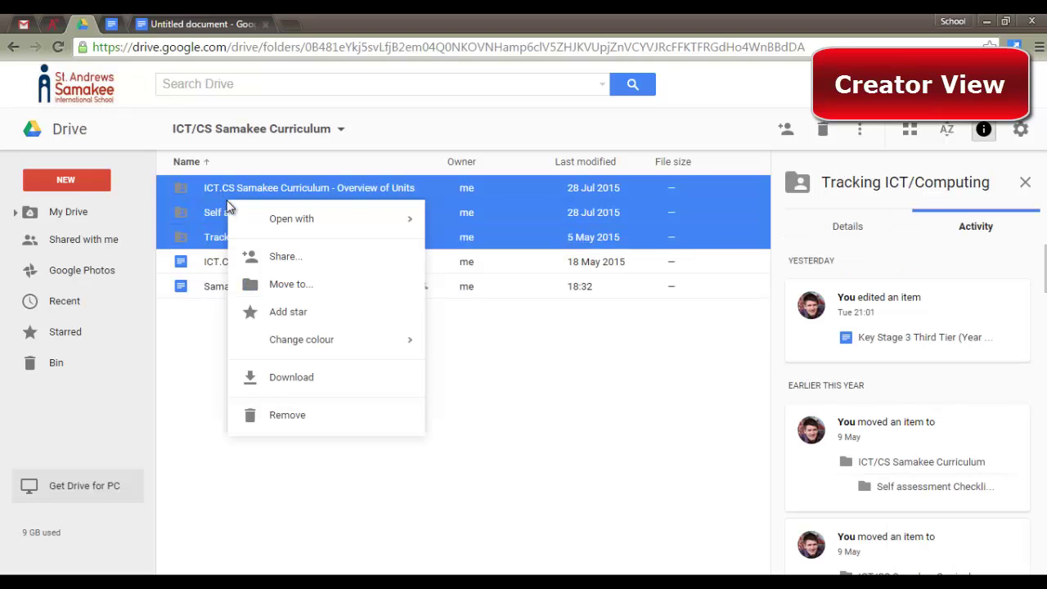
left_click(310, 263)
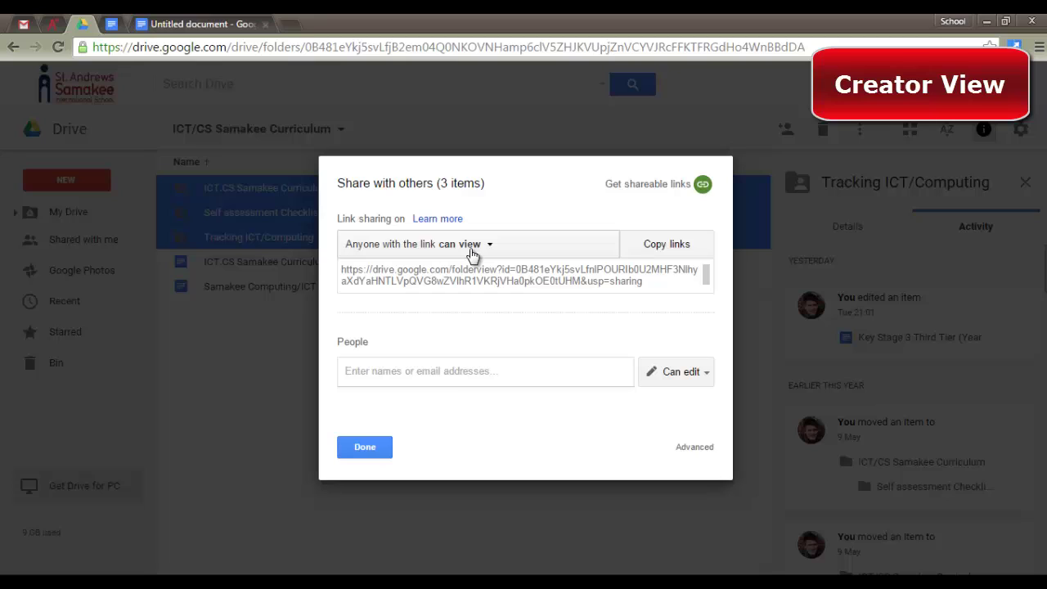
Keep link access as 'On – Anyone with the link' with Can view and save it
left_click(694, 448)
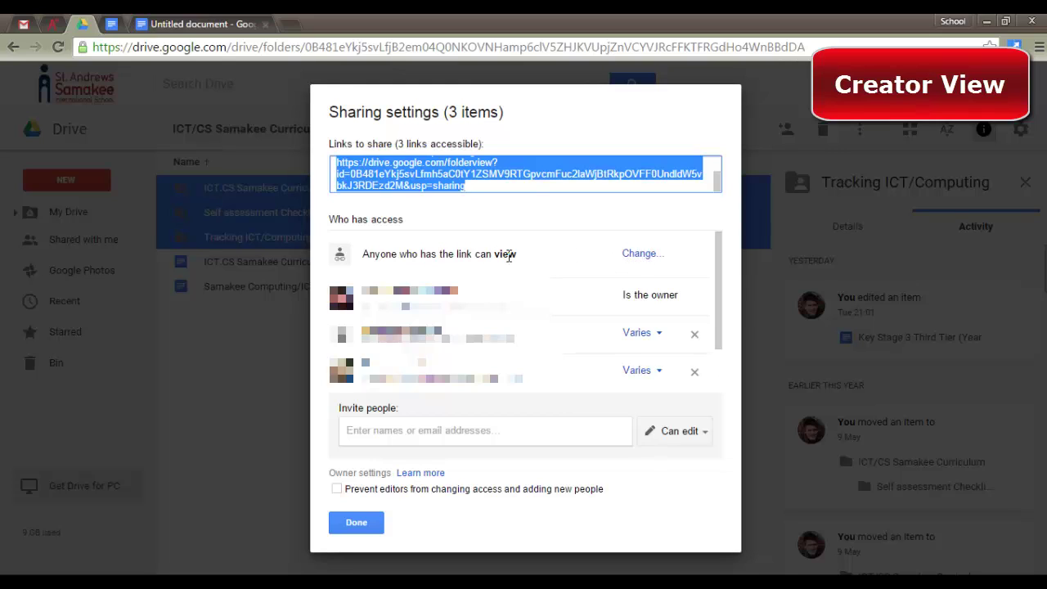
left_click(637, 254)
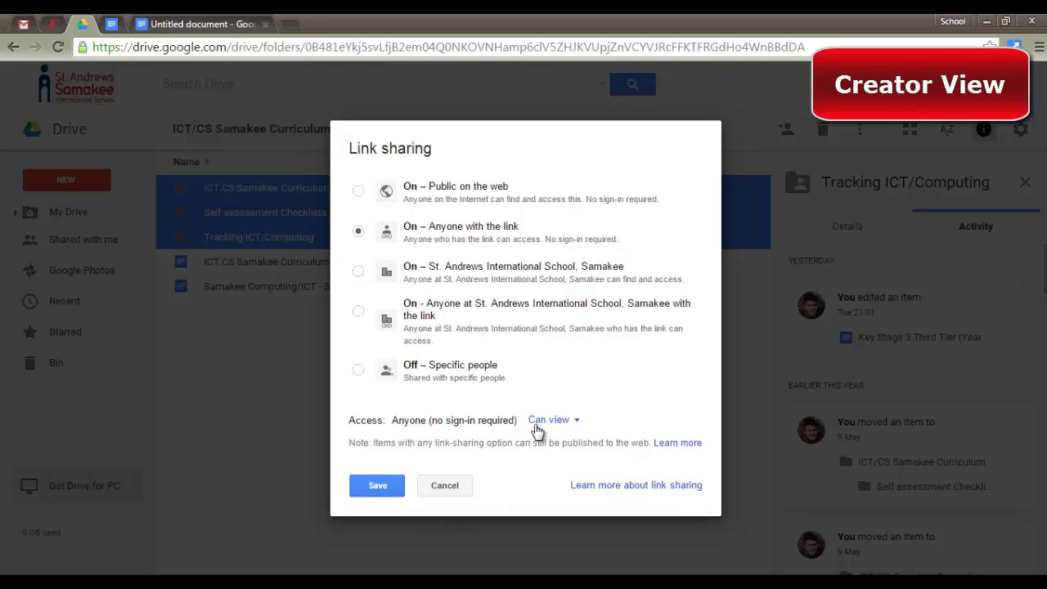
left_click(380, 486)
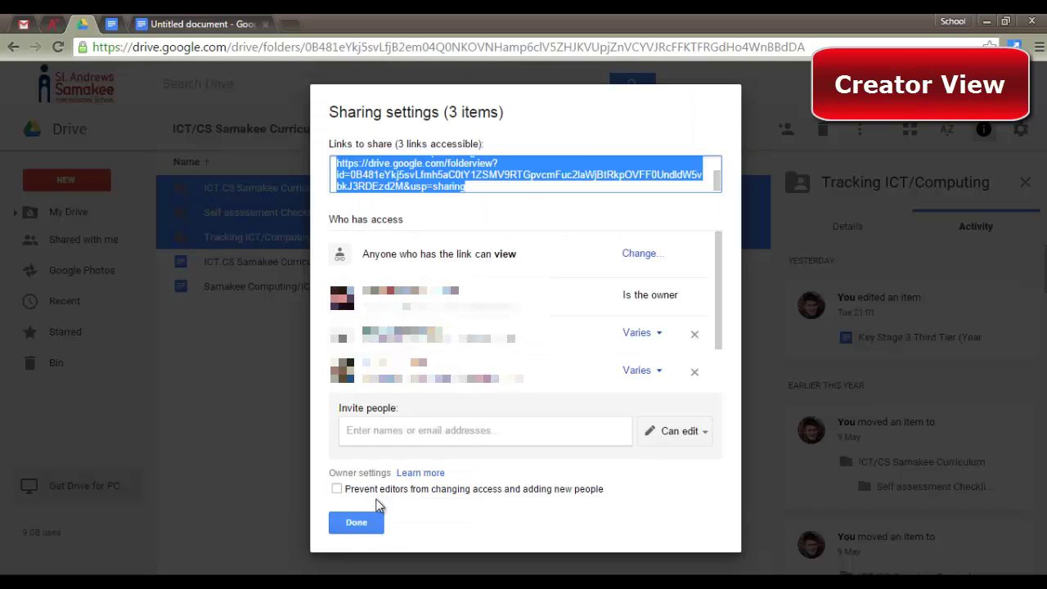
left_click(365, 526)
left_click(342, 423)
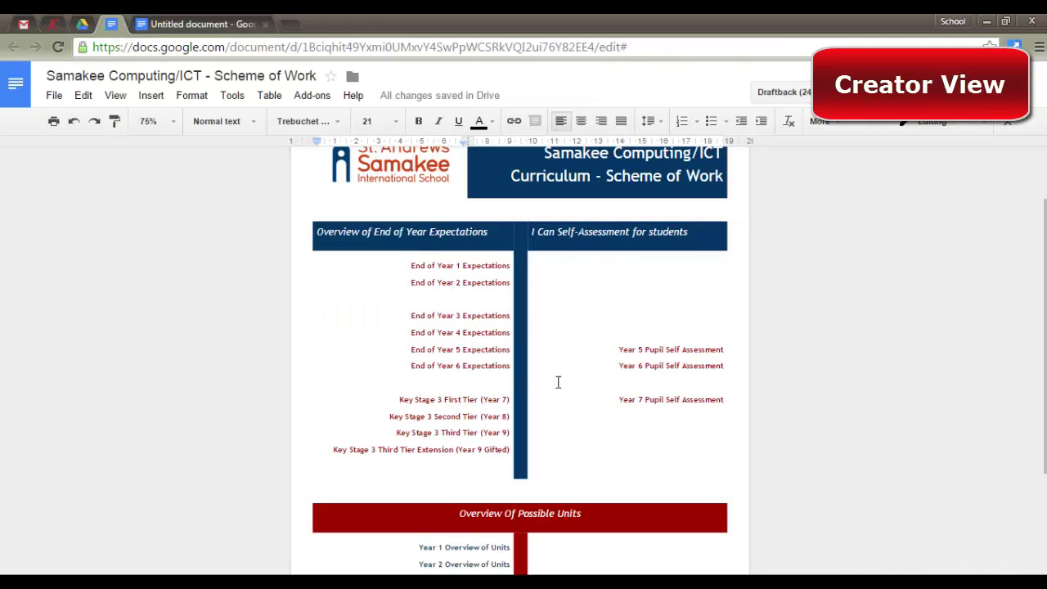
Insert a two-column, one-row table into the untitled document
scroll(556, 382, "up", 2)
left_click(199, 25)
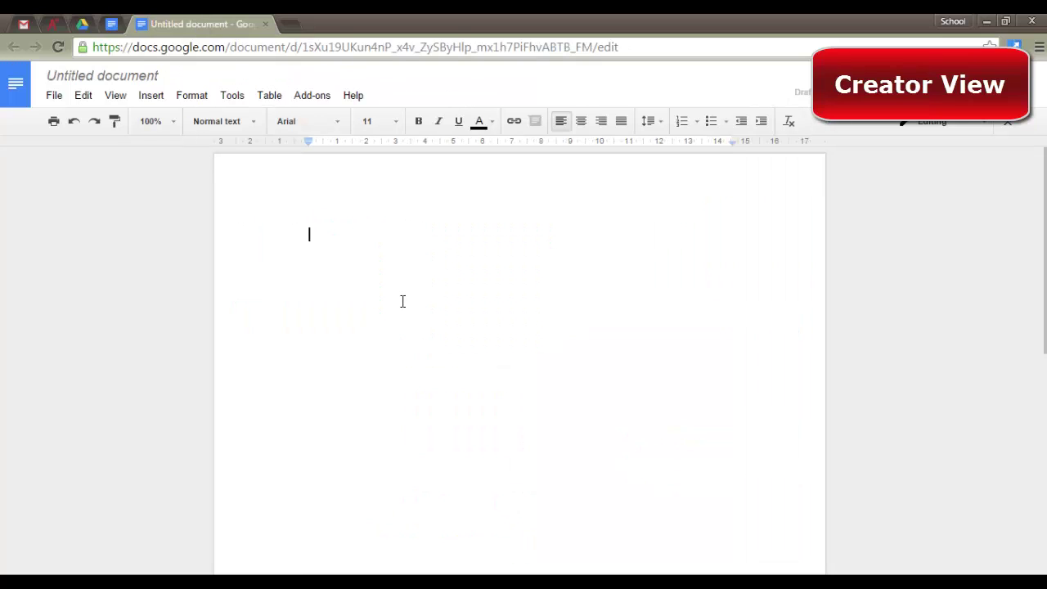
left_click(150, 97)
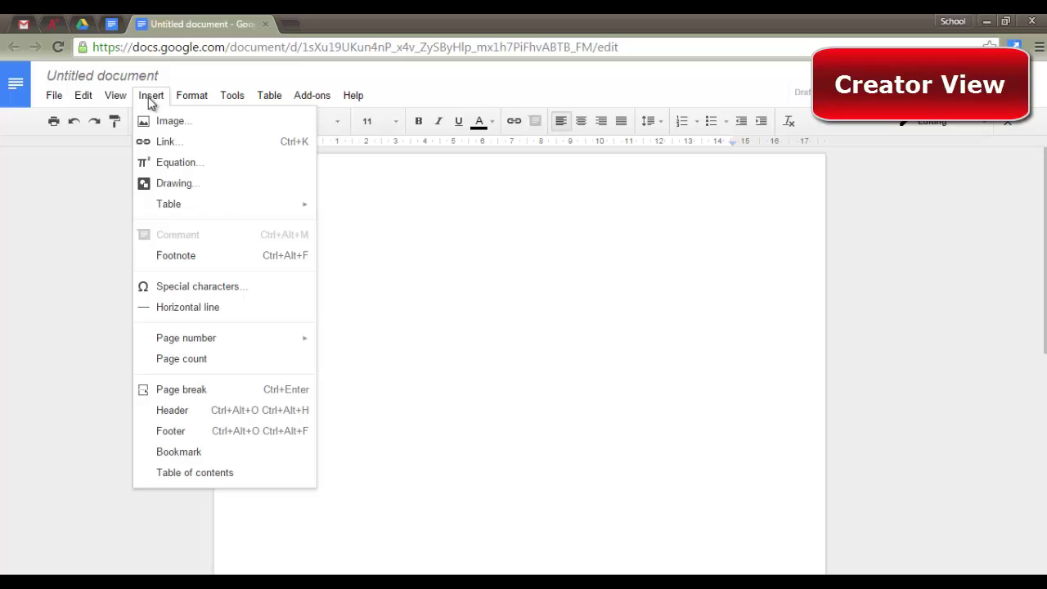
mouse_move(227, 207)
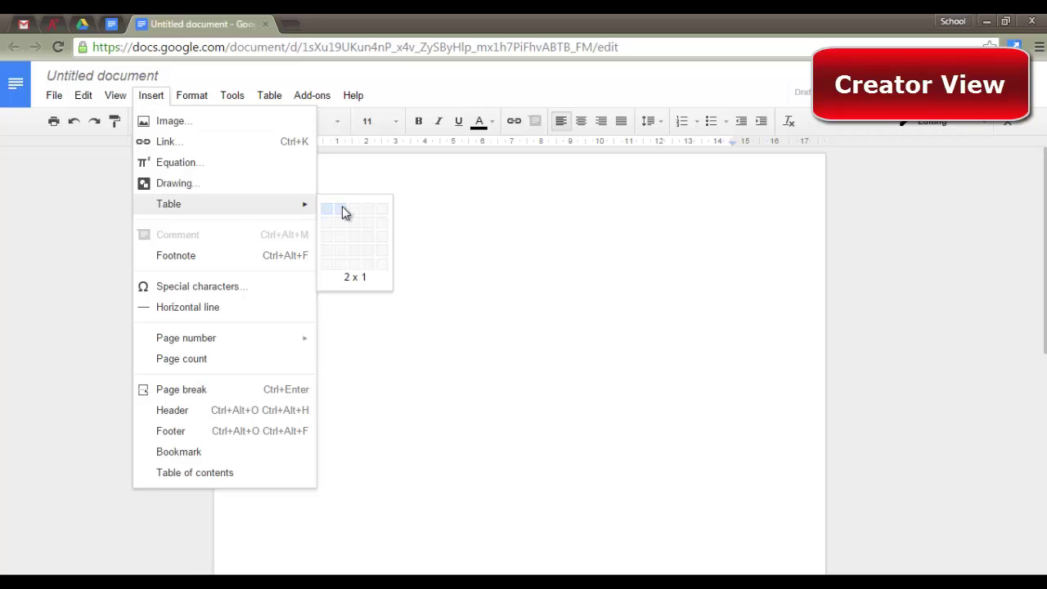
left_click(342, 208)
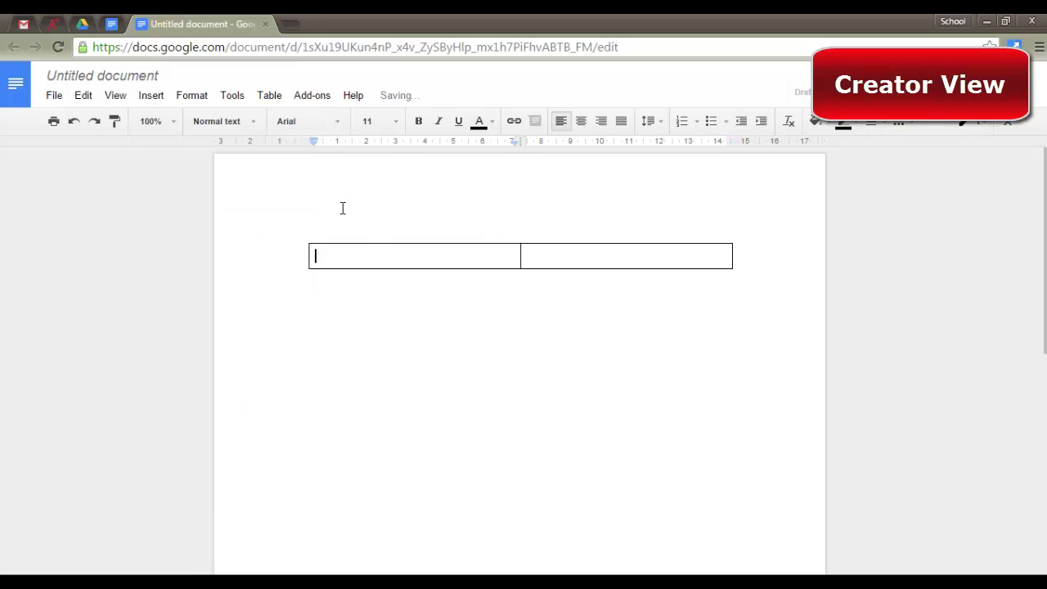
left_click(393, 336)
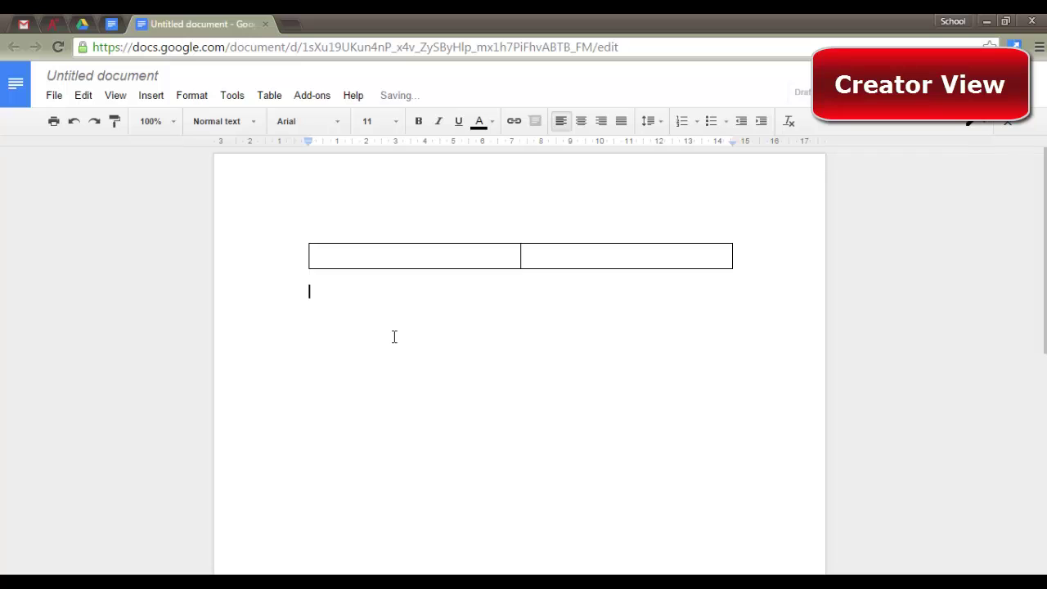
Add two 2x2 tables one after another below the first table
left_click(150, 97)
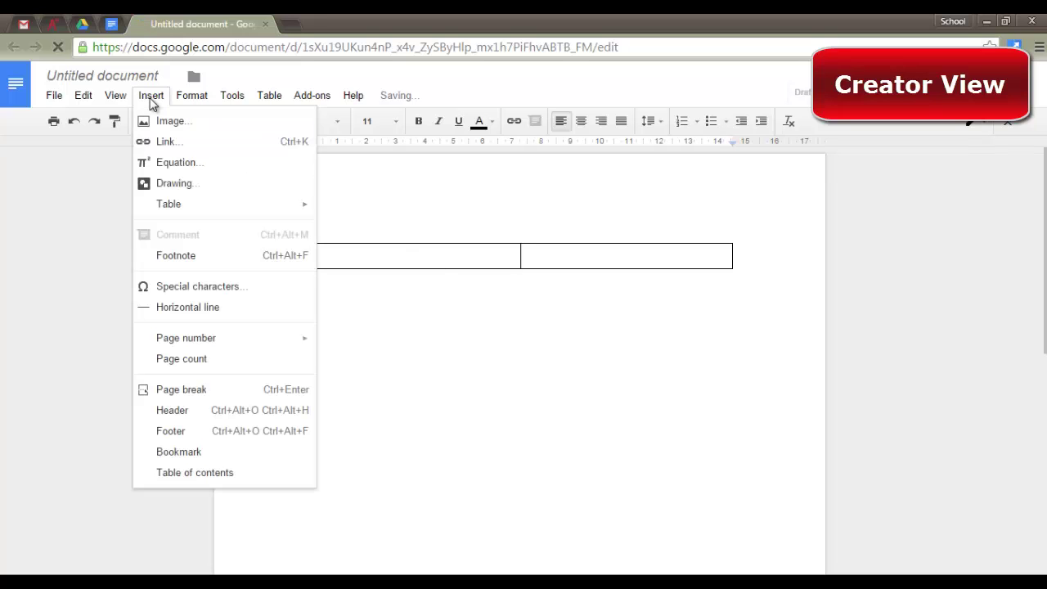
mouse_move(311, 214)
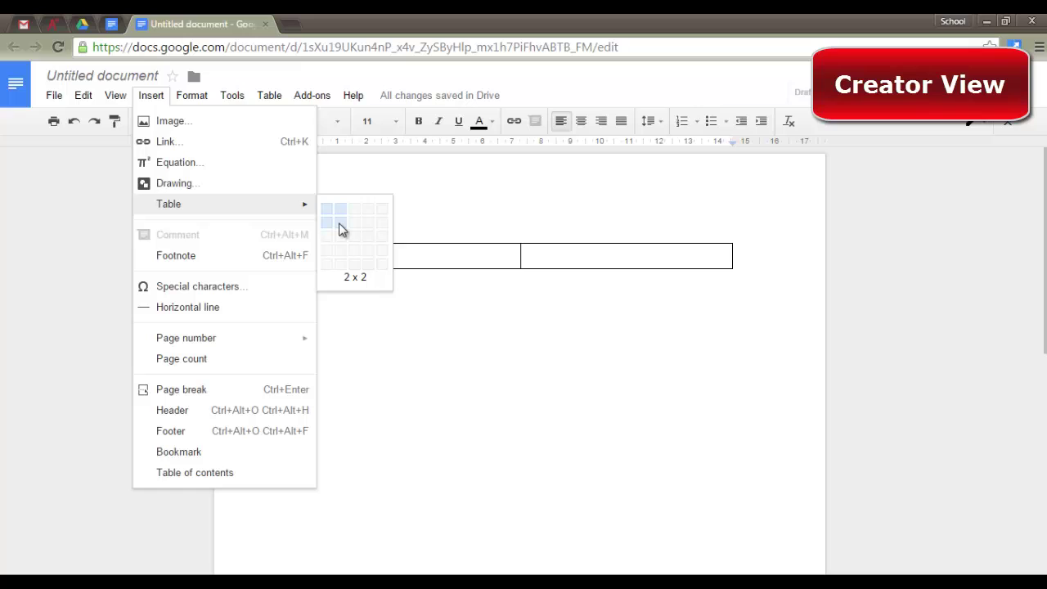
left_click(341, 230)
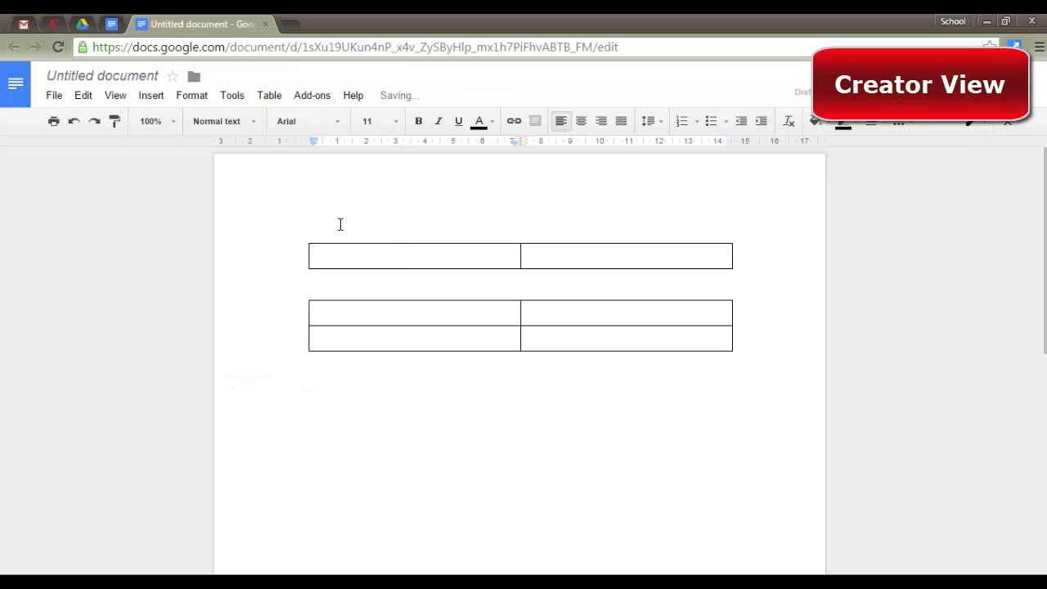
left_click(343, 372)
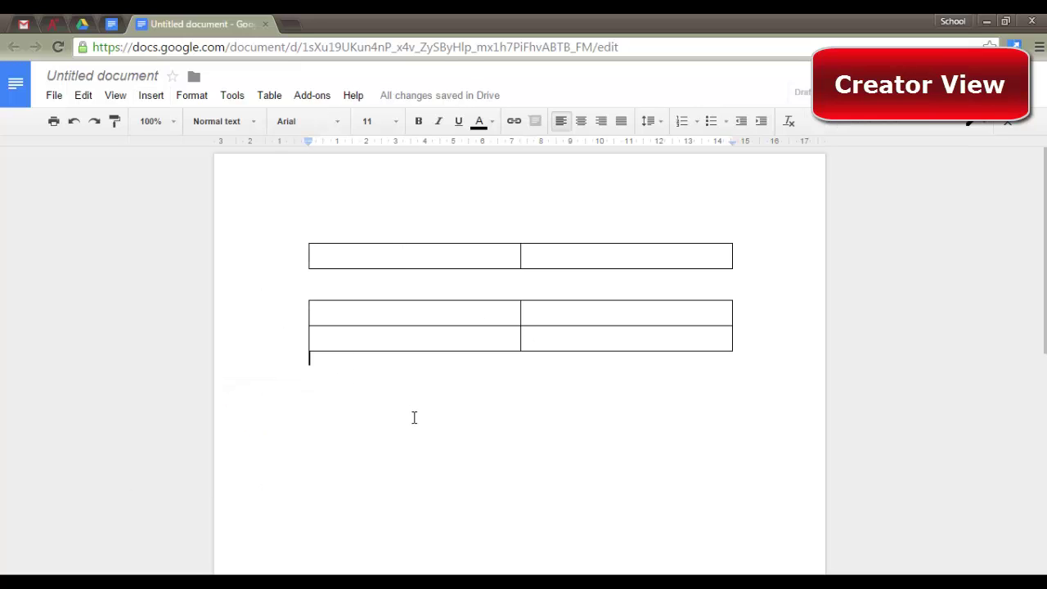
left_click(154, 96)
mouse_move(269, 212)
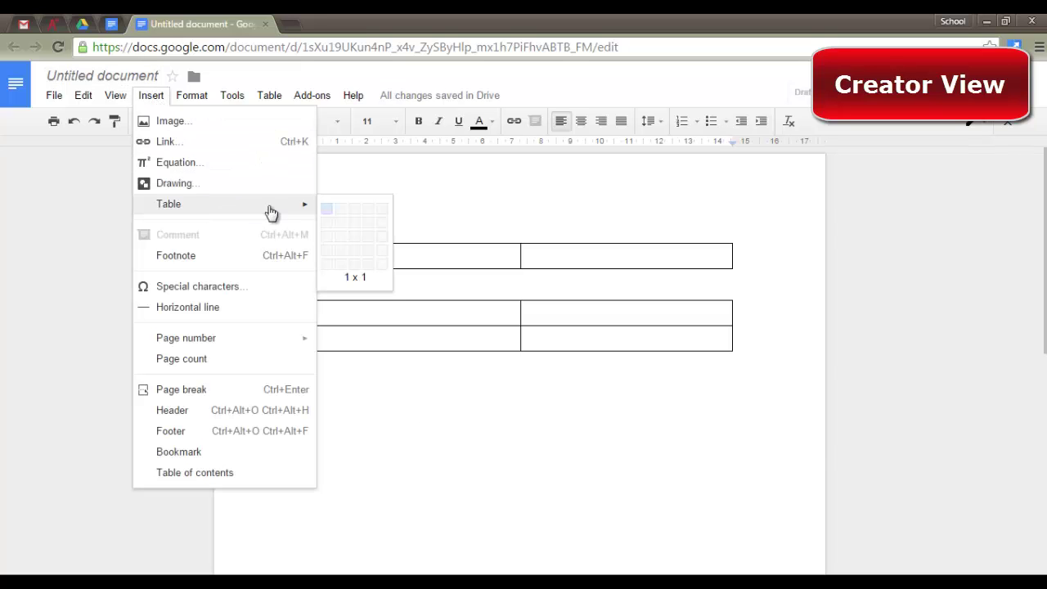
left_click(342, 229)
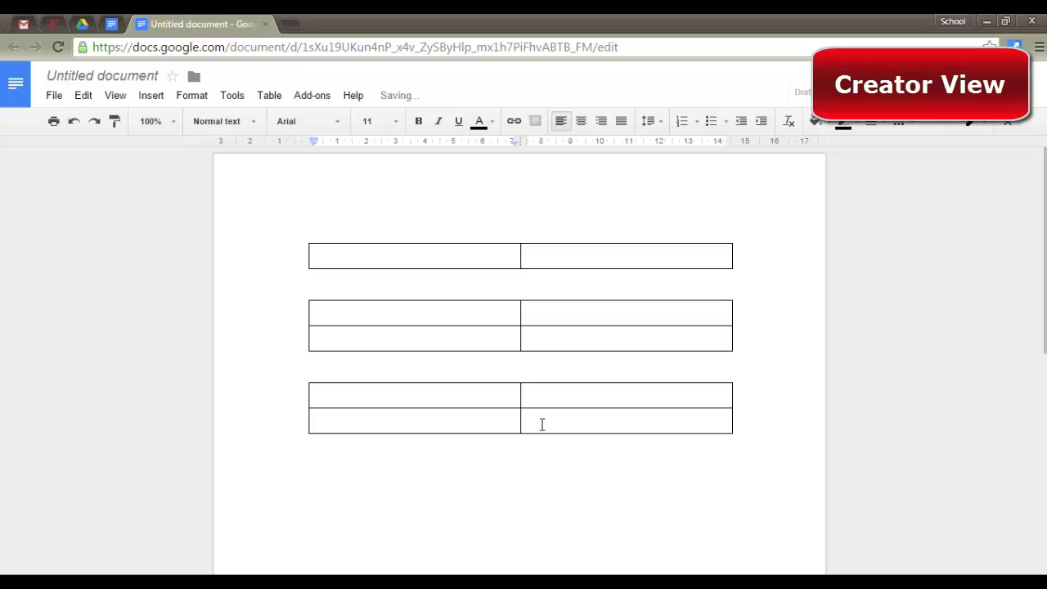
left_click(463, 252)
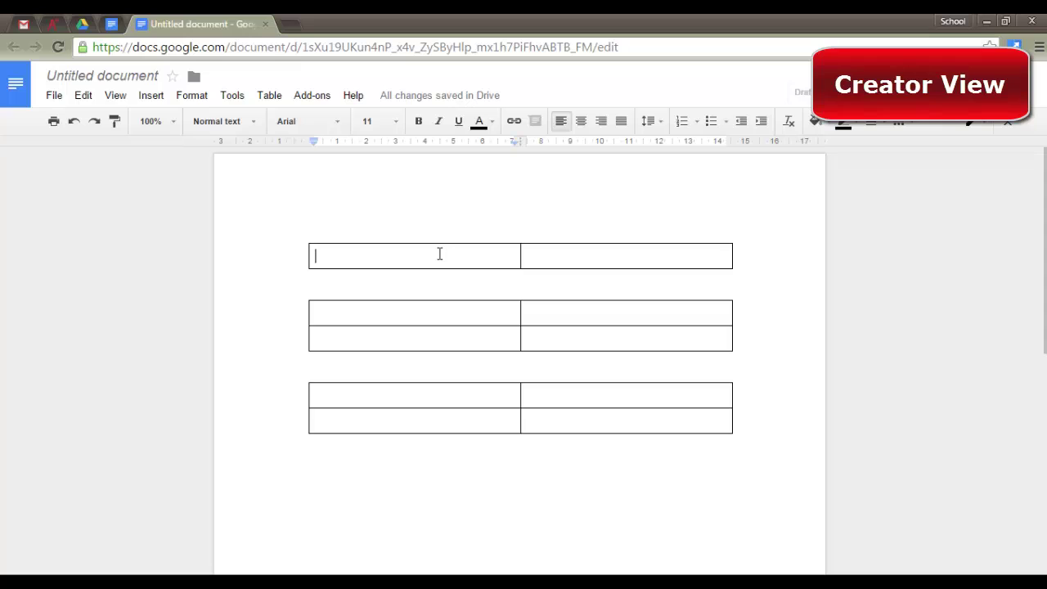
Paste the school logo into the top-left cell and type 'Title of the Document' beside it
key("ctrl+v")
left_click(641, 295)
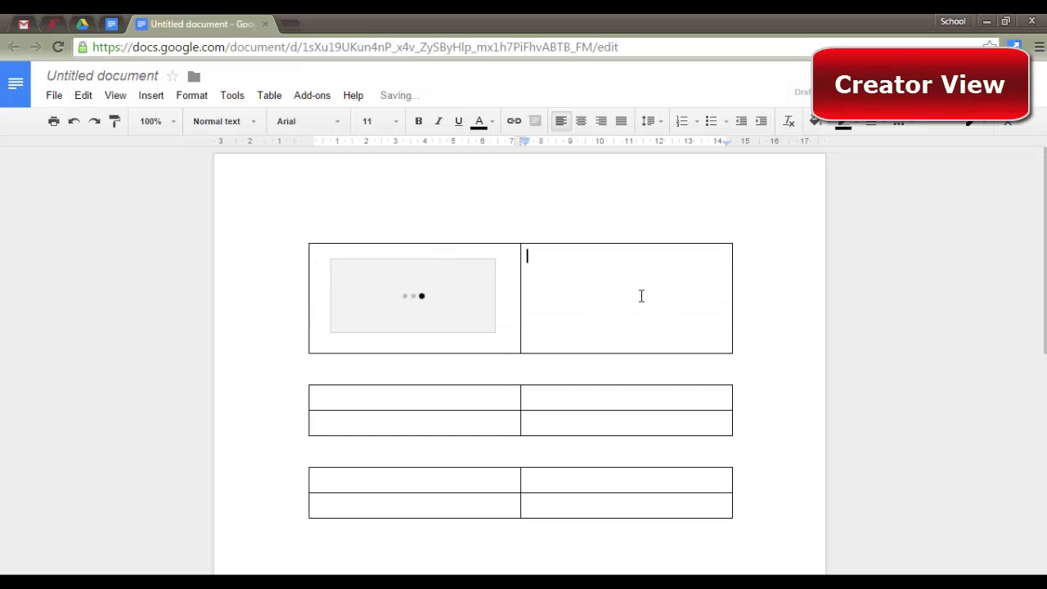
type("Title of the ")
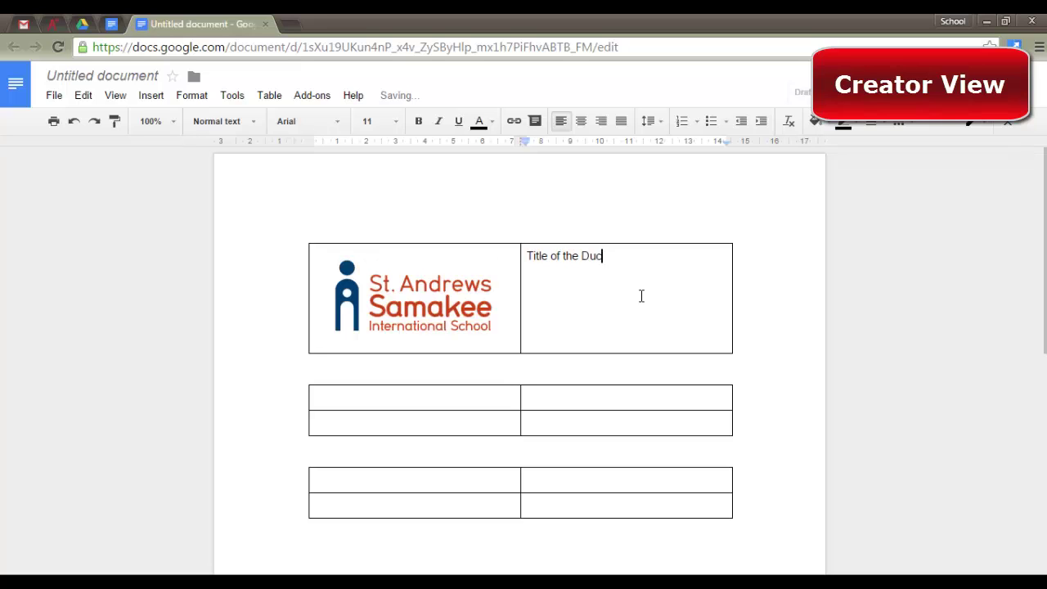
type("Document")
key("Return")
left_click(643, 258)
key("Home")
key("ctrl+Right")
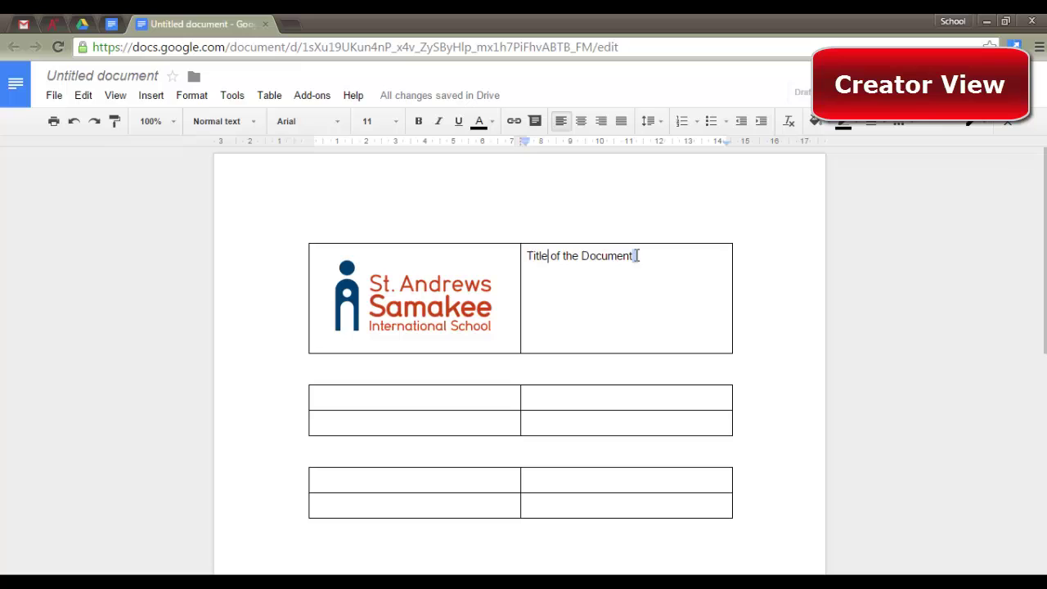
triple_click(581, 260)
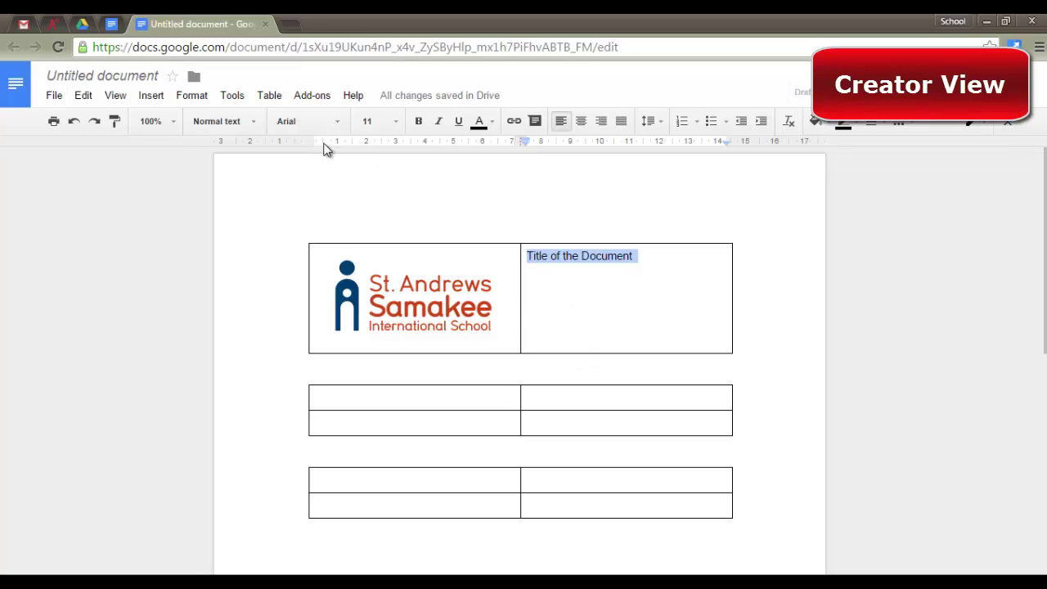
Format the title as white Verdana 30 on a dark blue cell background
left_click(338, 123)
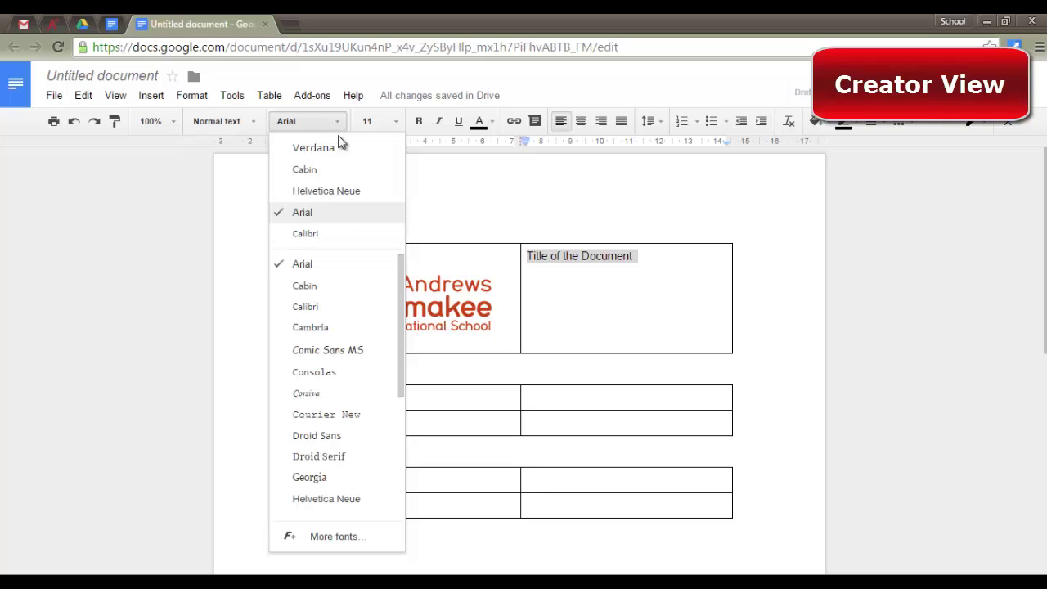
left_click(347, 155)
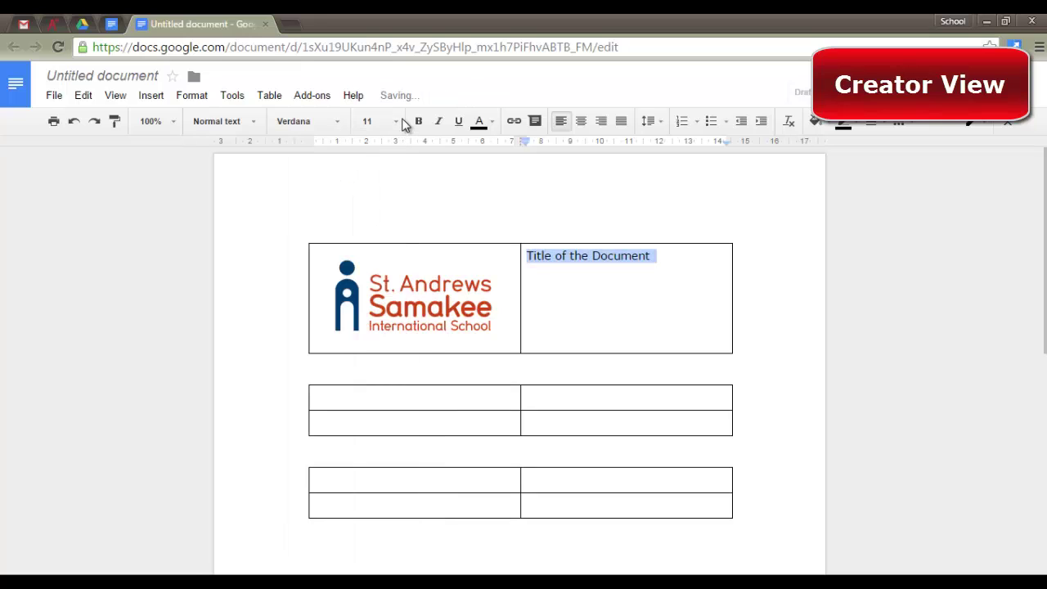
left_click(396, 122)
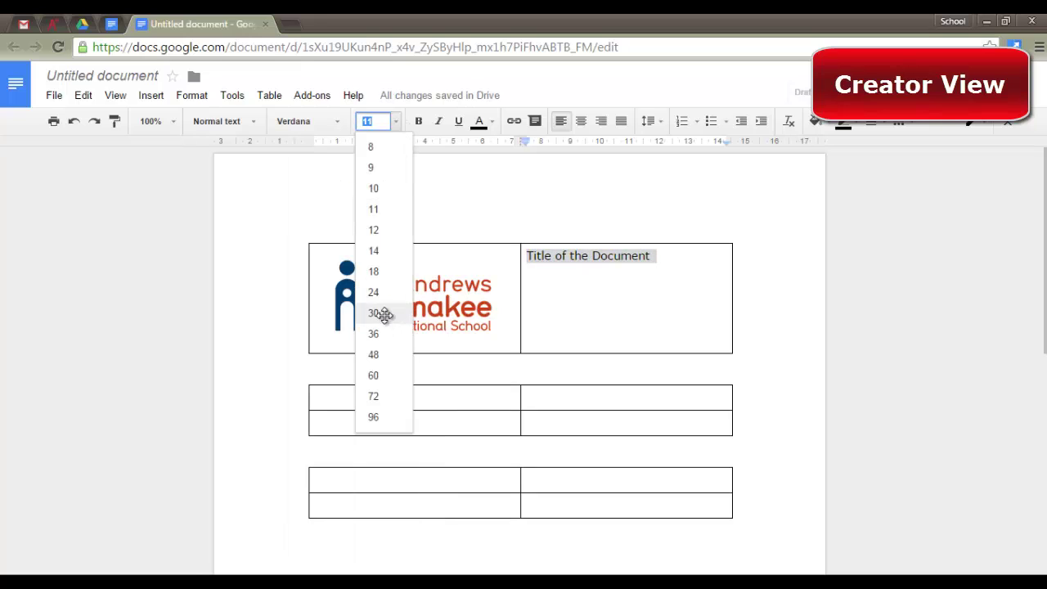
left_click(381, 312)
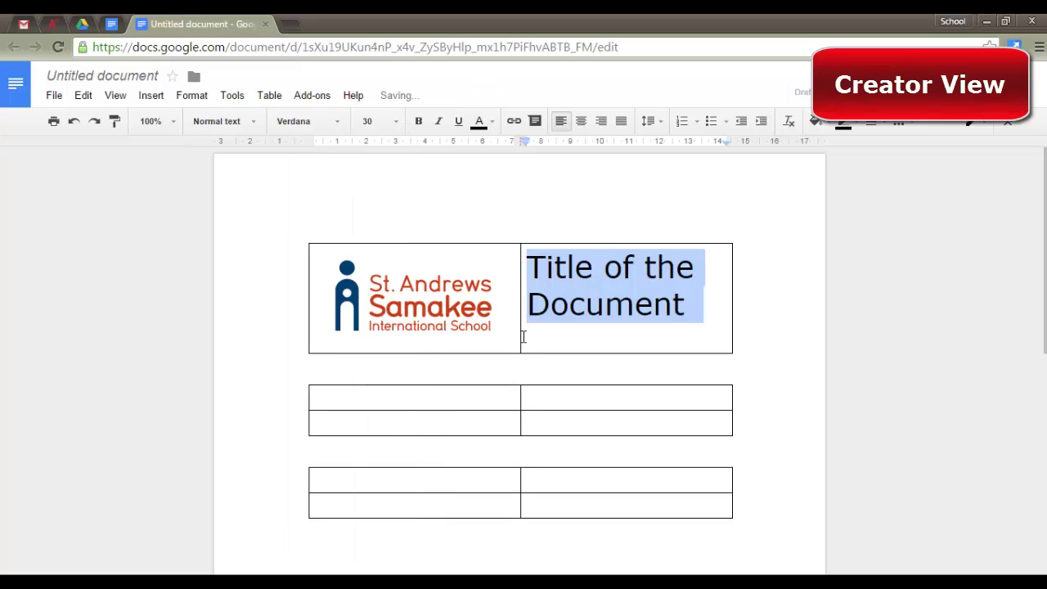
left_click(492, 121)
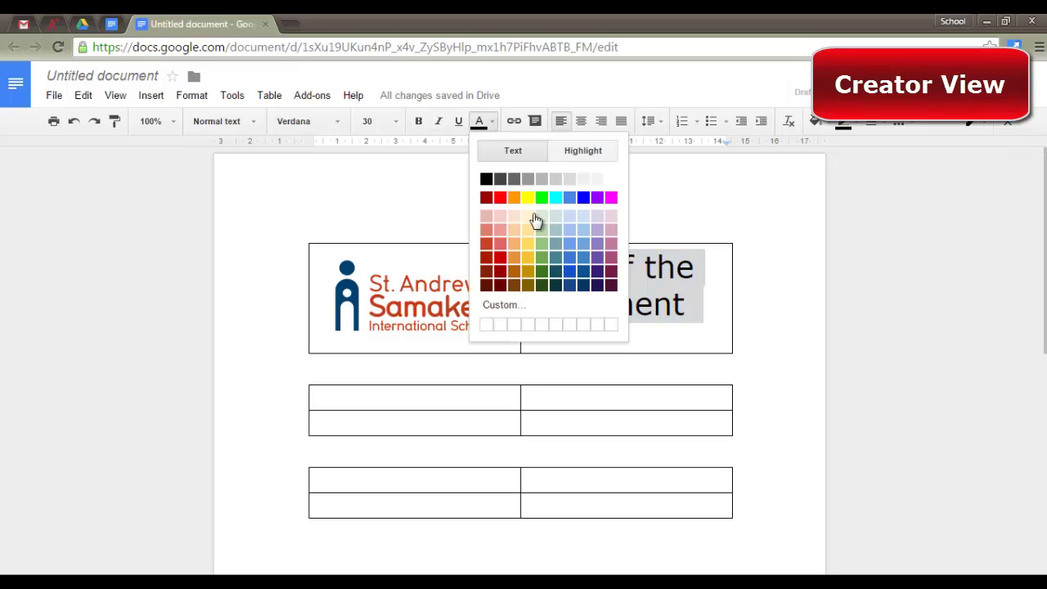
left_click(611, 179)
left_click(835, 123)
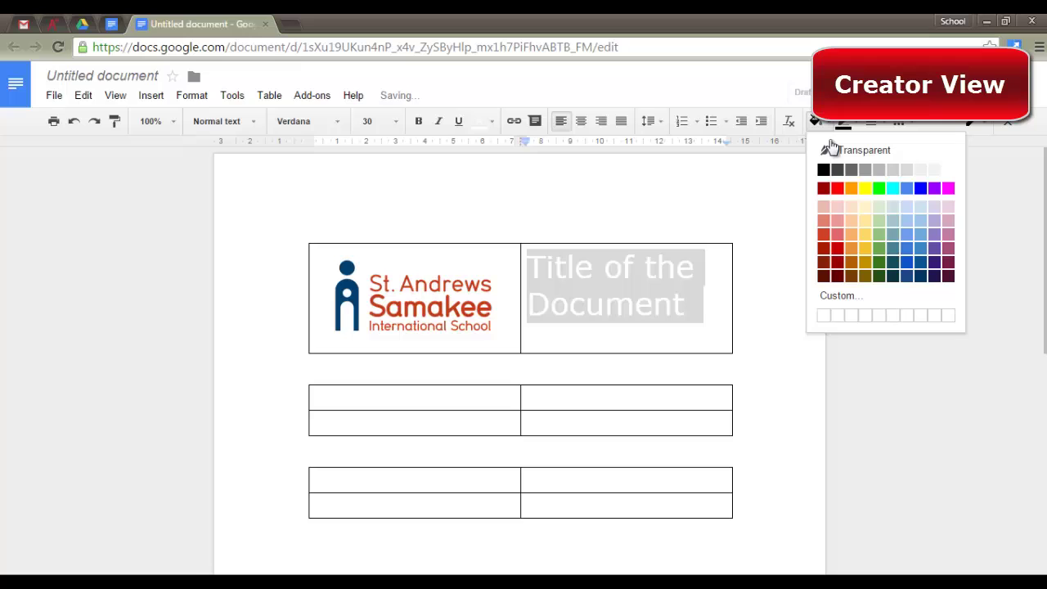
left_click(921, 277)
left_click(606, 307)
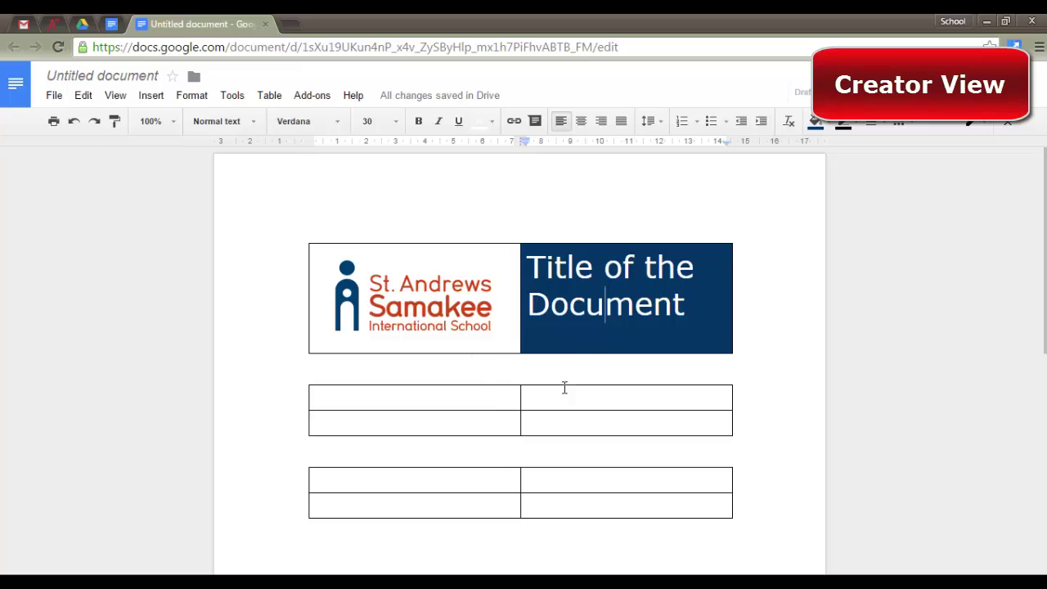
scroll(542, 382, "down", 1)
Type 'Overview of chapters' and 'Overview of Self assessment documents' into the second table's header cells
left_click(493, 320)
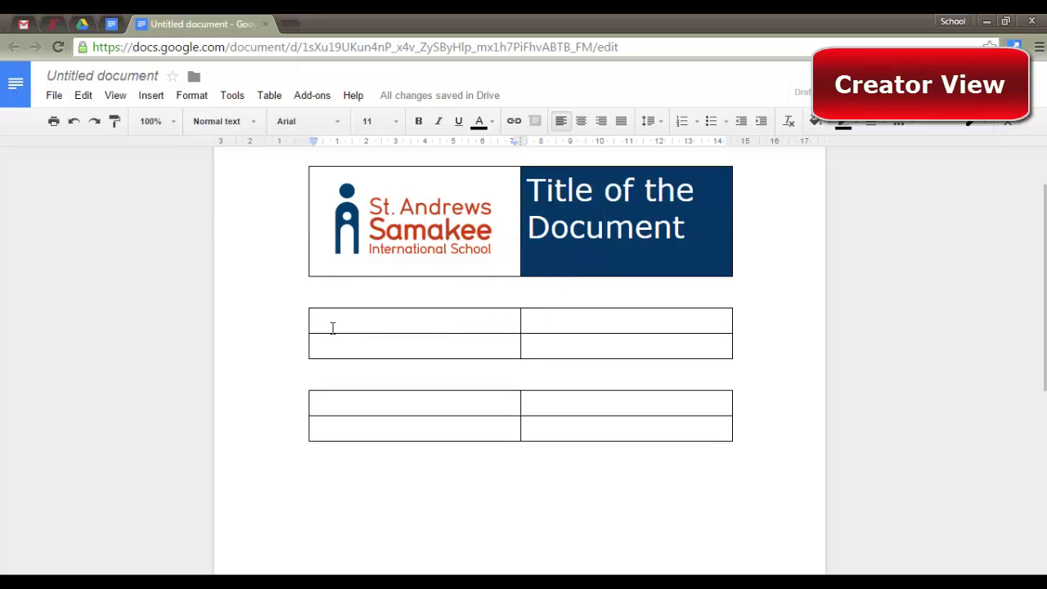
type("Overview o")
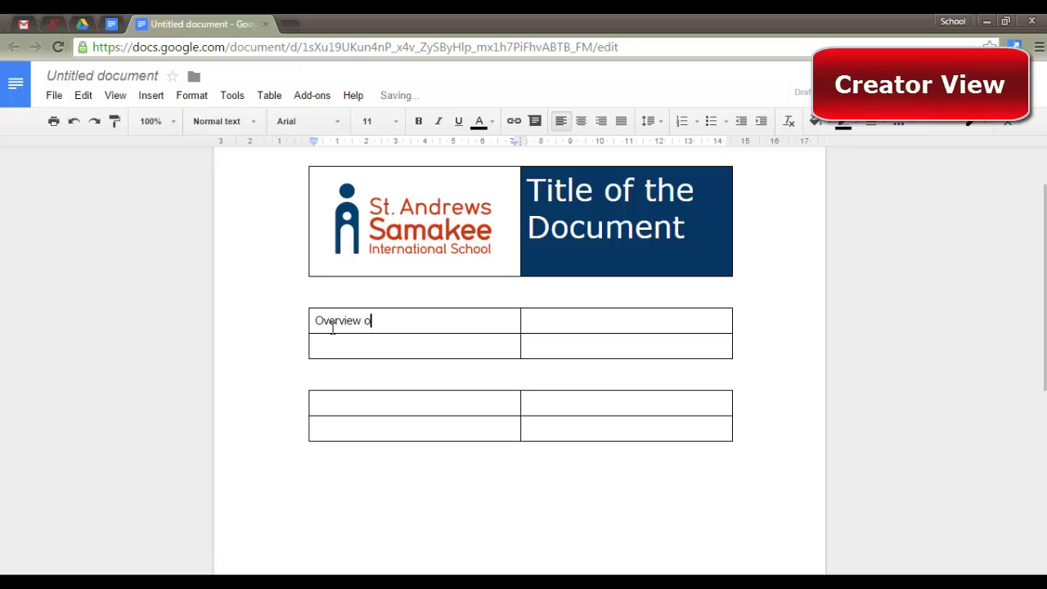
type("f chapters")
left_click(605, 321)
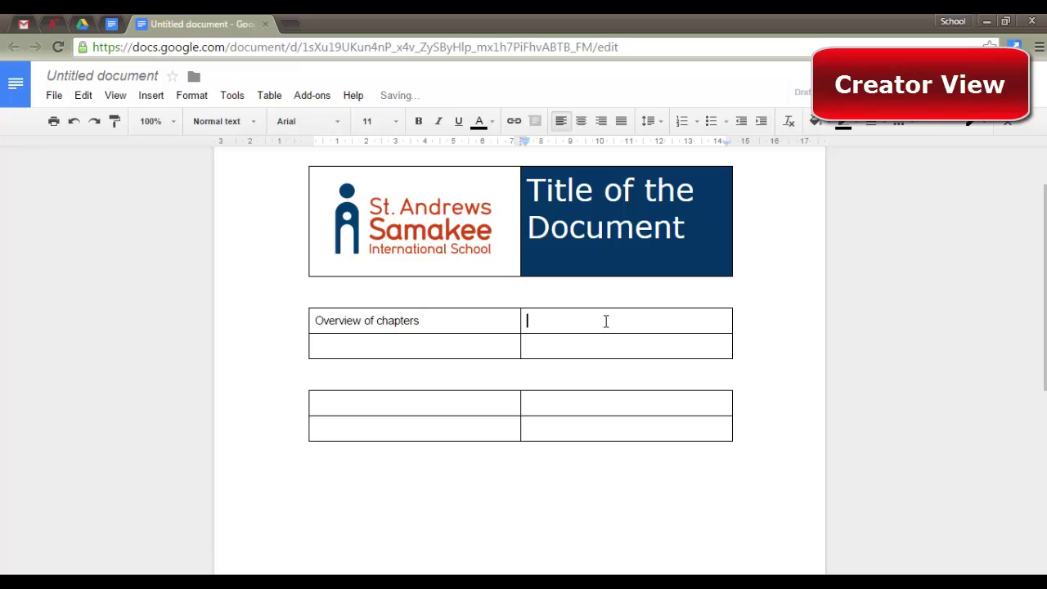
type("Overview of Self a")
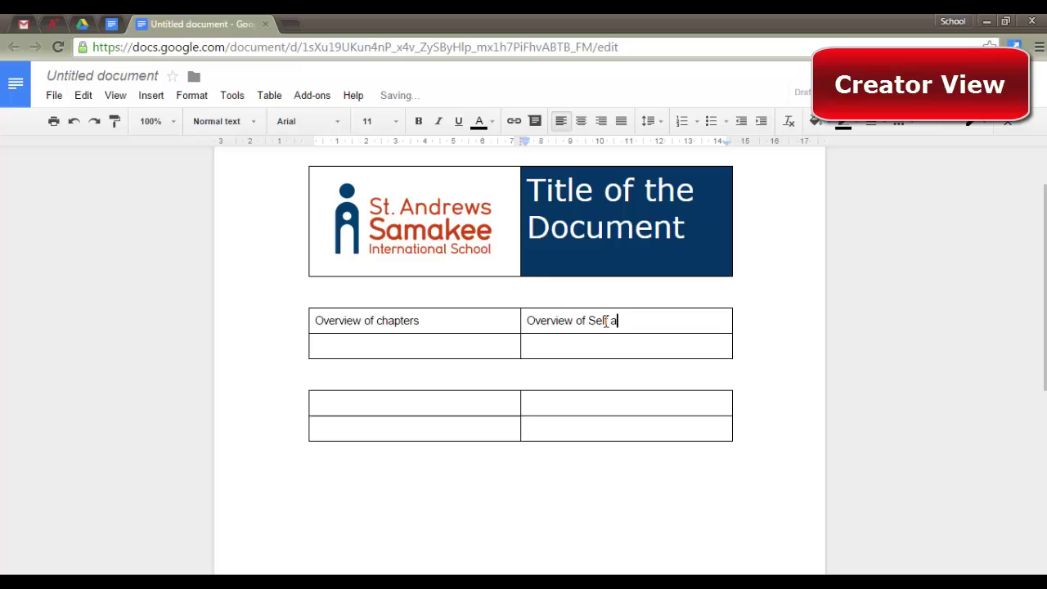
type("ssessment")
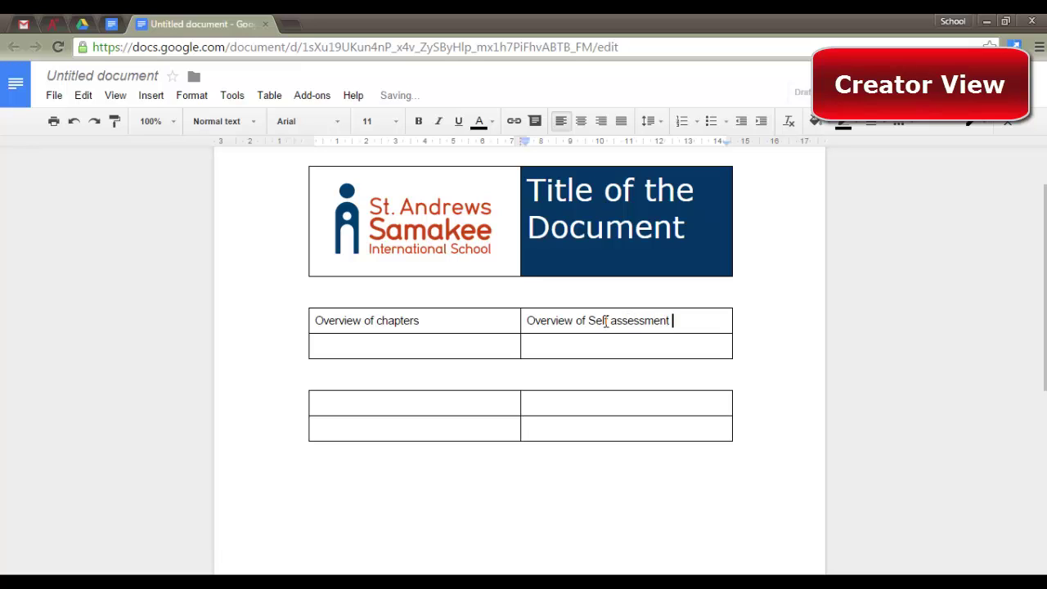
type(" documents")
Give the header row a dark red background with bold white Verdana text
left_click_drag(513, 321, 579, 323)
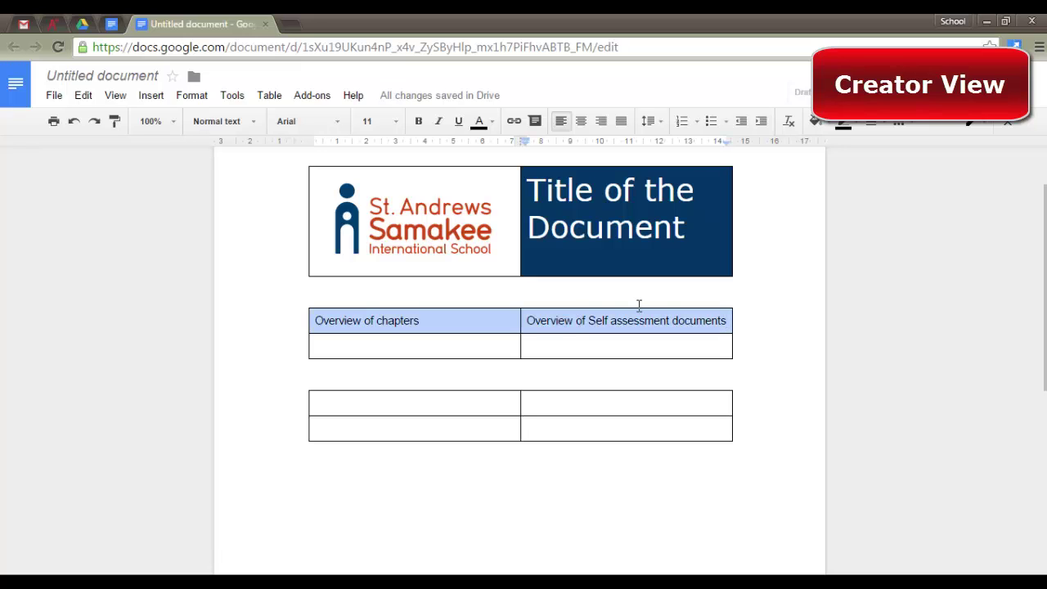
left_click(833, 126)
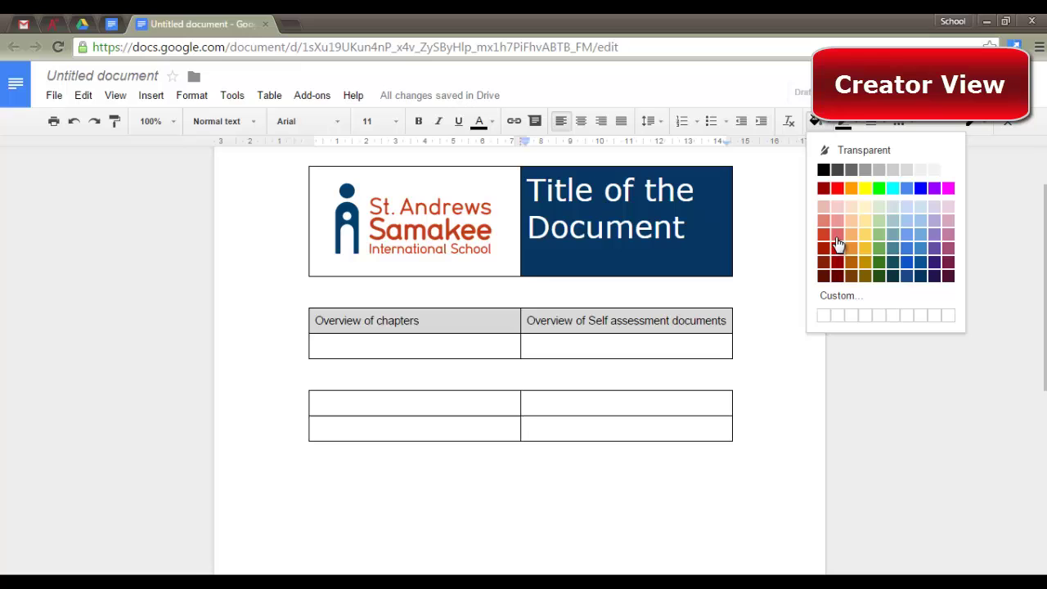
left_click(838, 262)
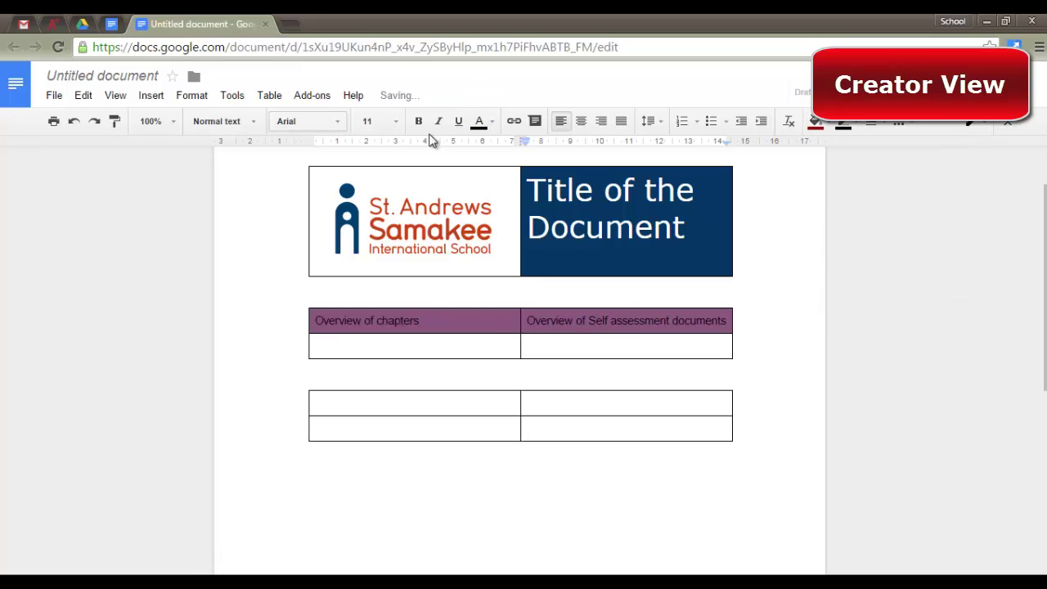
left_click(490, 122)
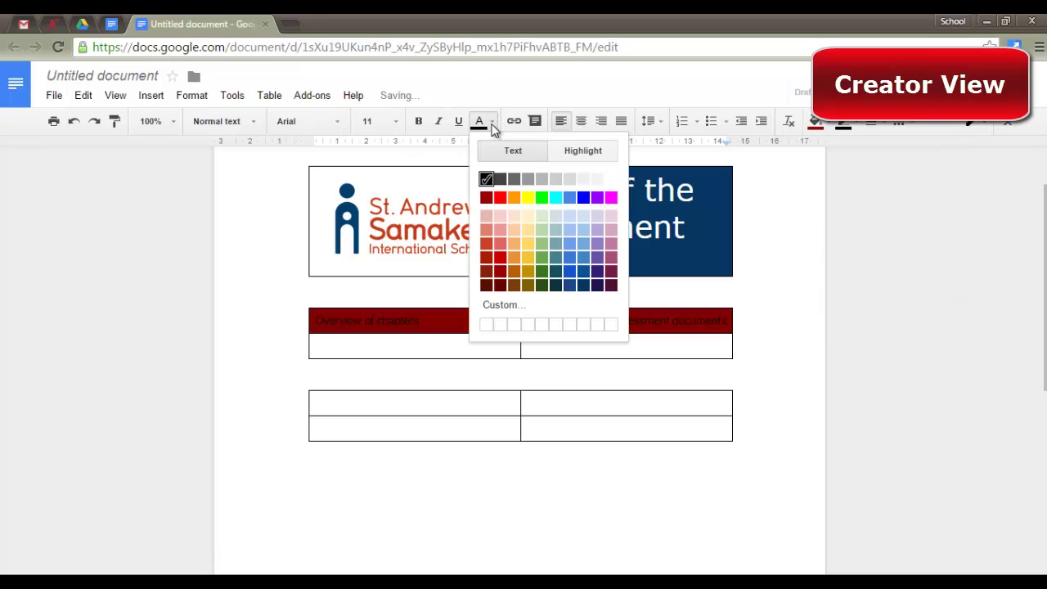
left_click(610, 179)
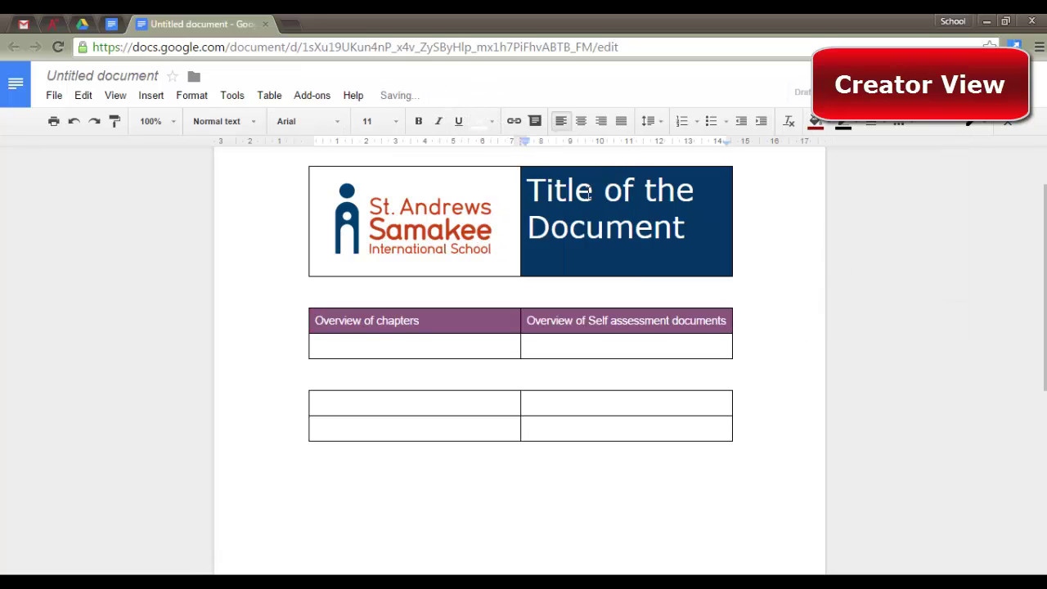
left_click(417, 123)
left_click(334, 124)
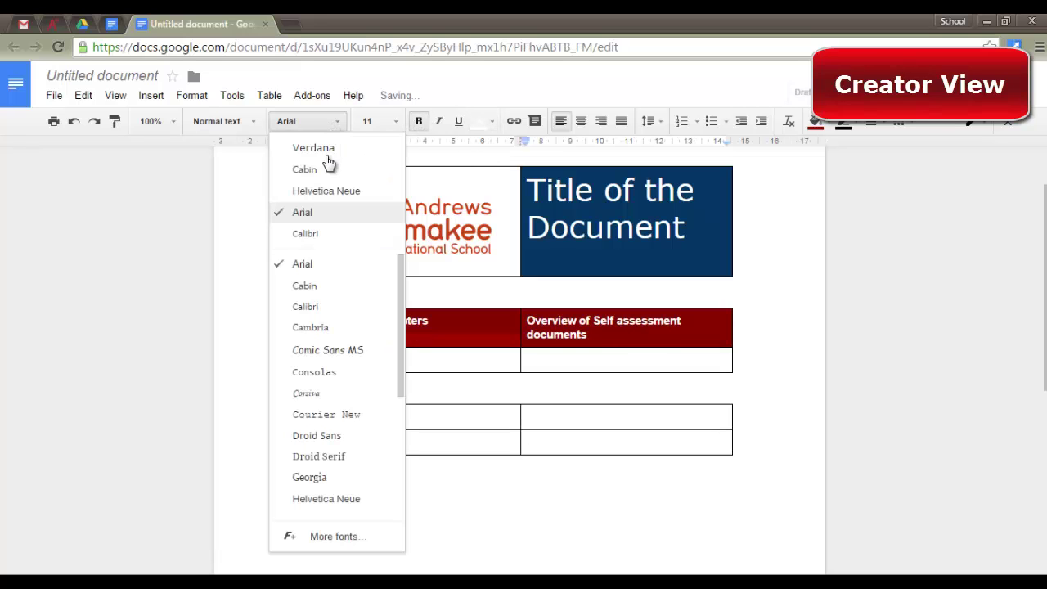
left_click(325, 149)
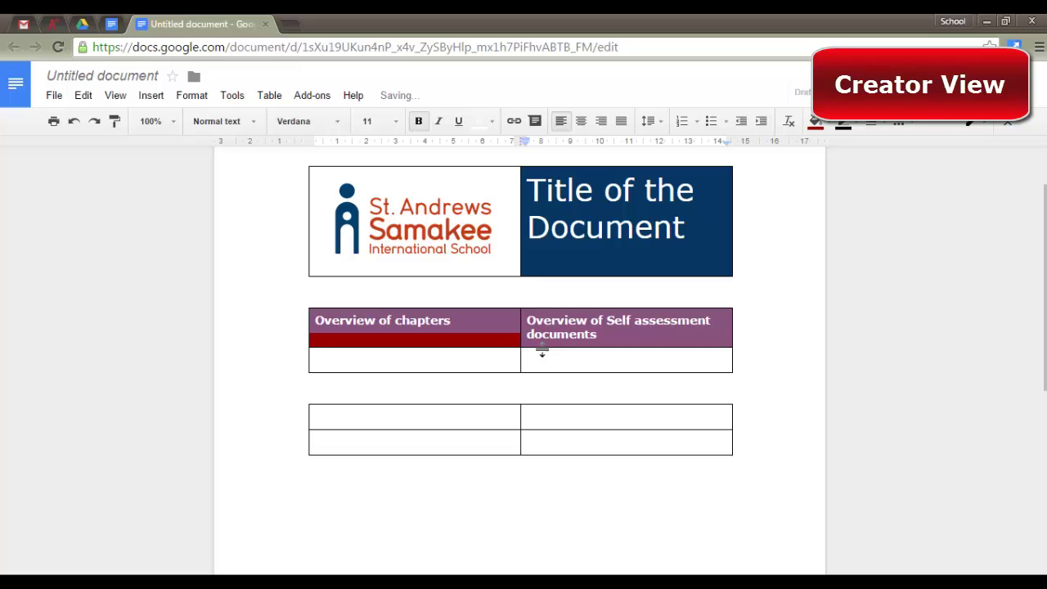
left_click(503, 359)
scroll(517, 370, "down", 1)
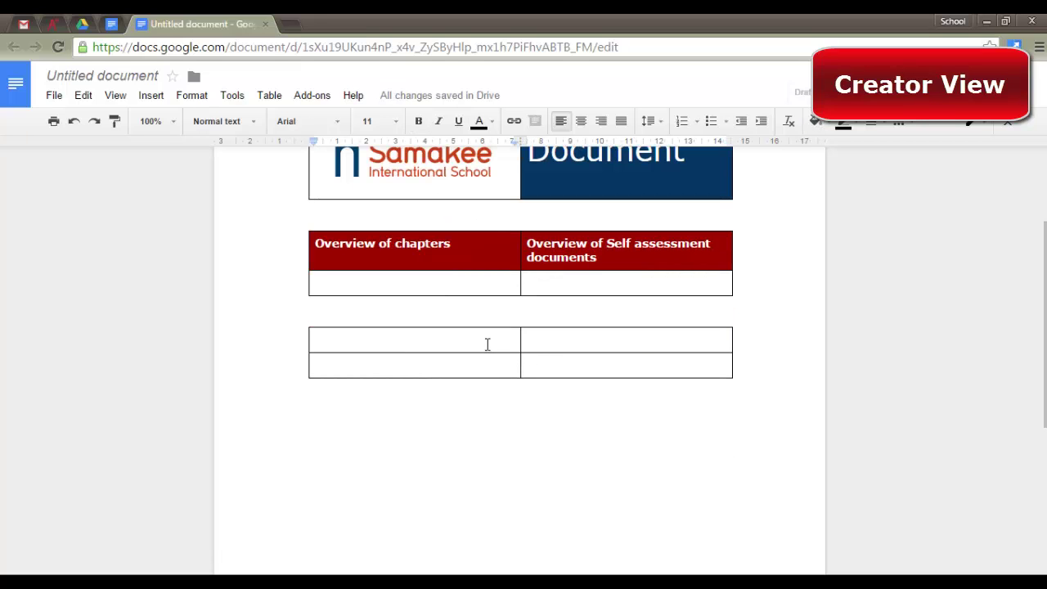
Fill the bottom table's header row dark blue and copy the chapters header's formatting onto it
left_click_drag(581, 338, 580, 336)
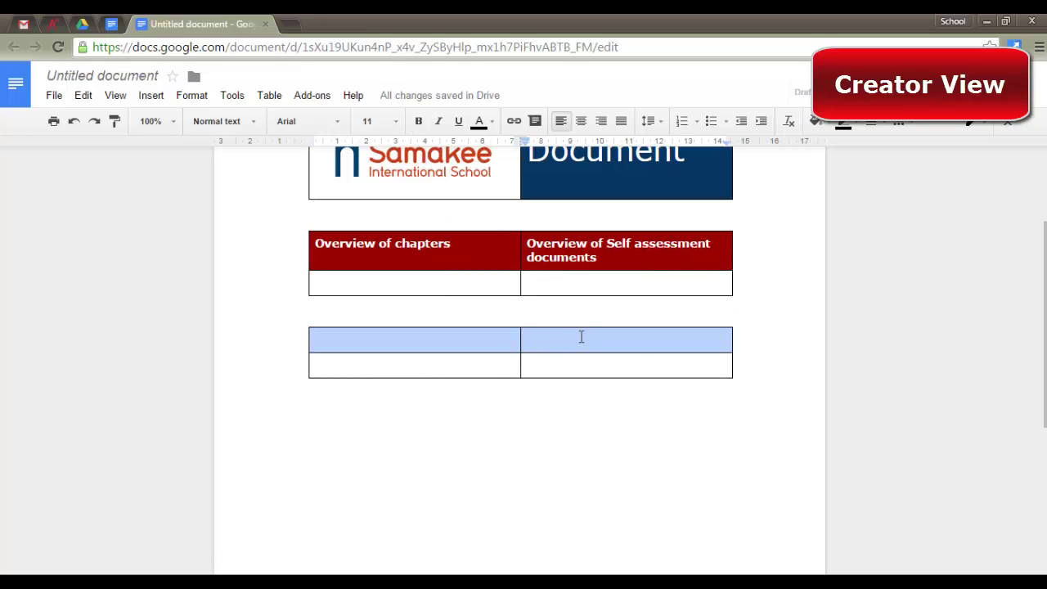
left_click(816, 121)
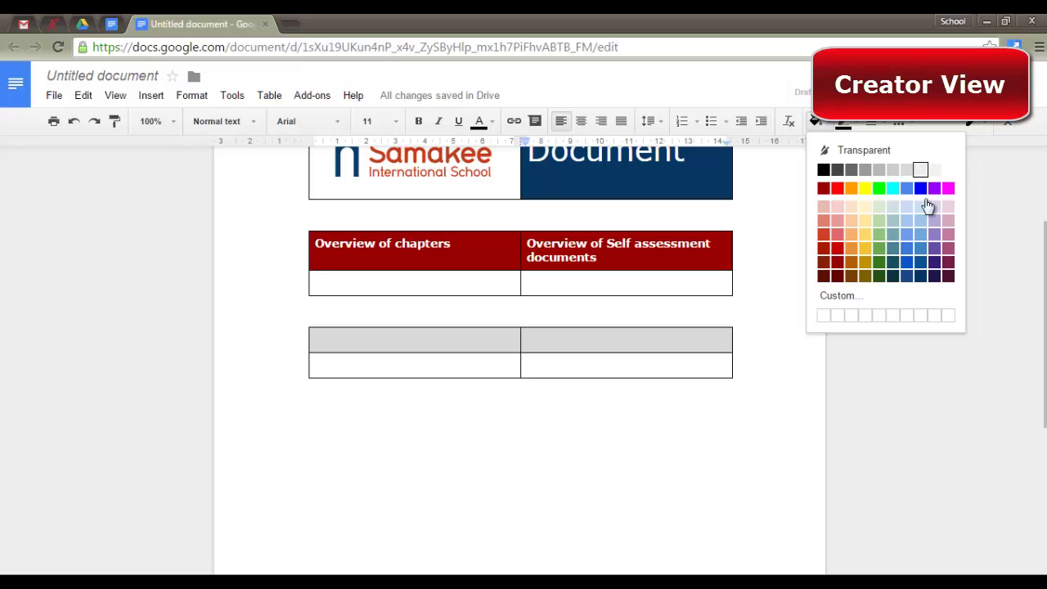
left_click(920, 267)
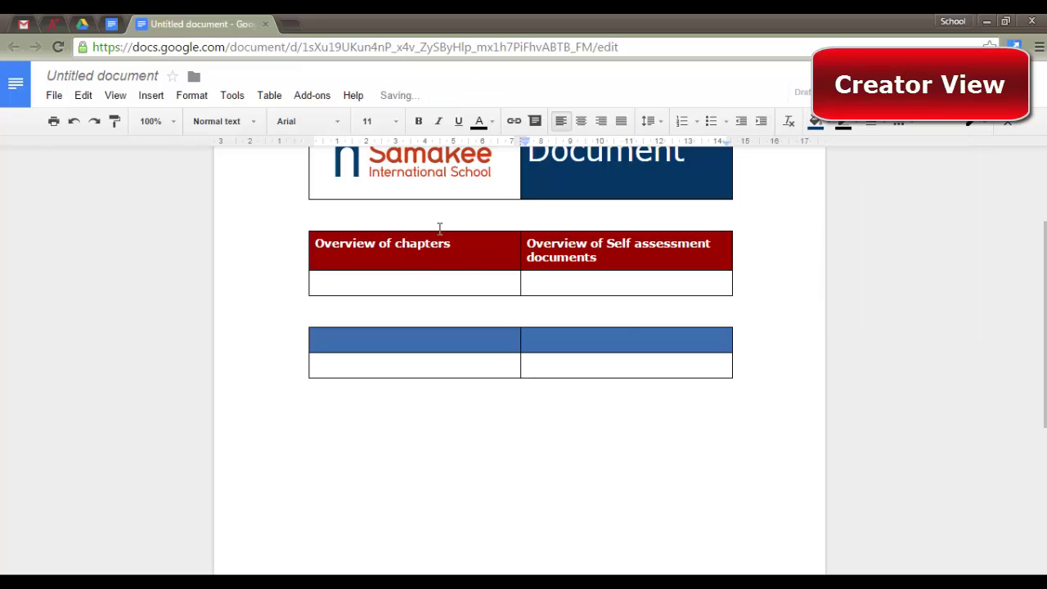
left_click(411, 251)
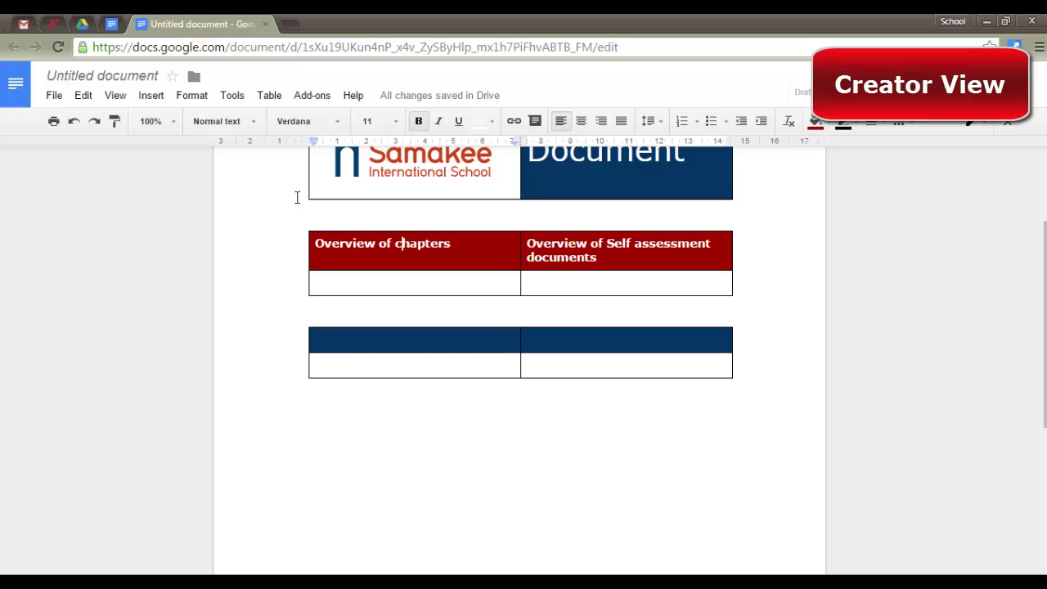
left_click_drag(345, 245, 394, 244)
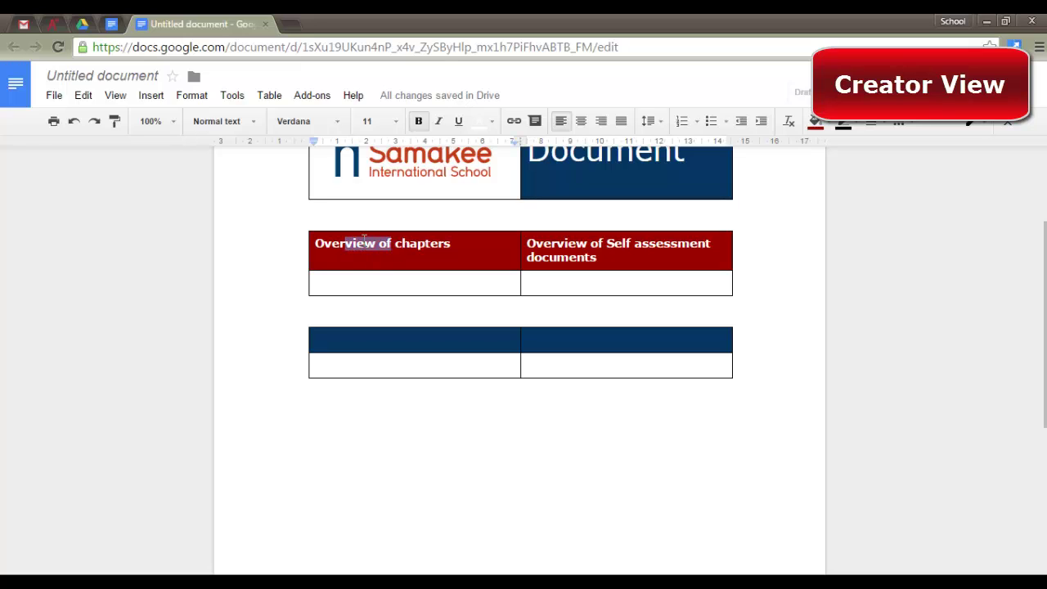
left_click(115, 122)
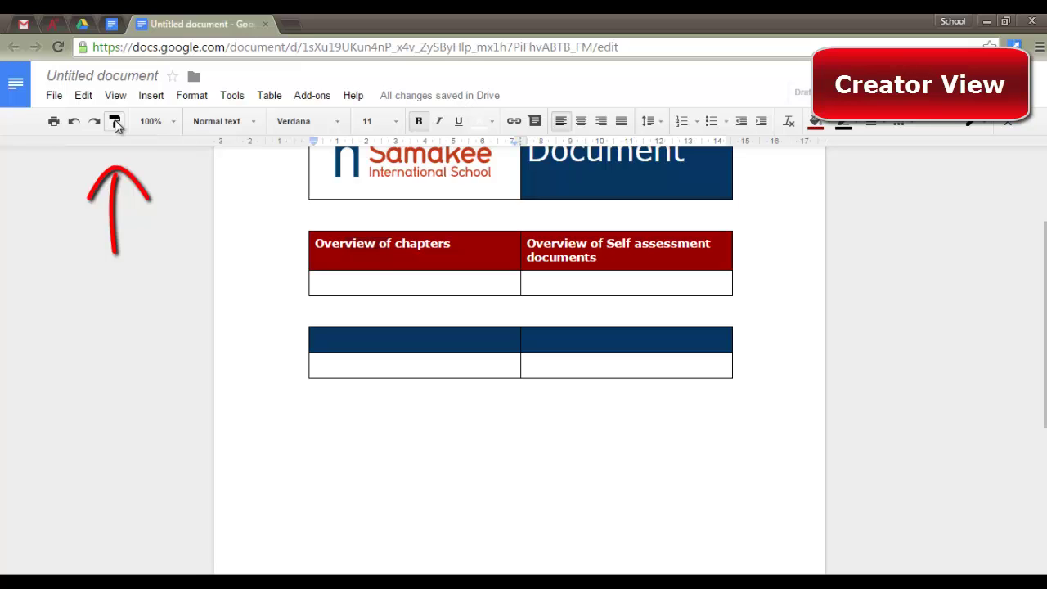
left_click(383, 341)
left_click_drag(384, 341, 565, 337)
Type 'Other documents' in the left cell of the blue header row
left_click(481, 340)
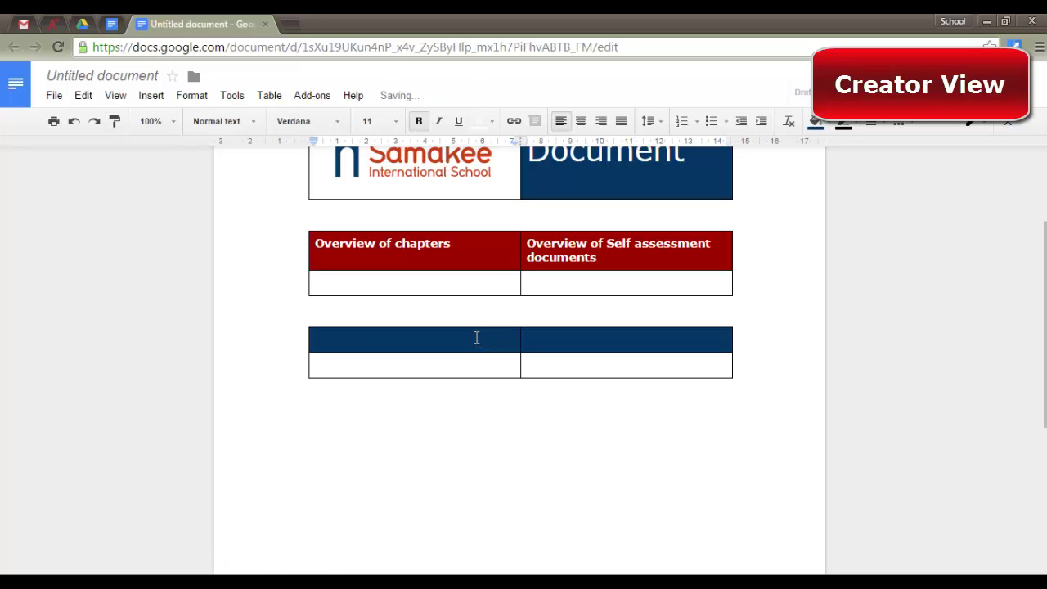
type("Other documents")
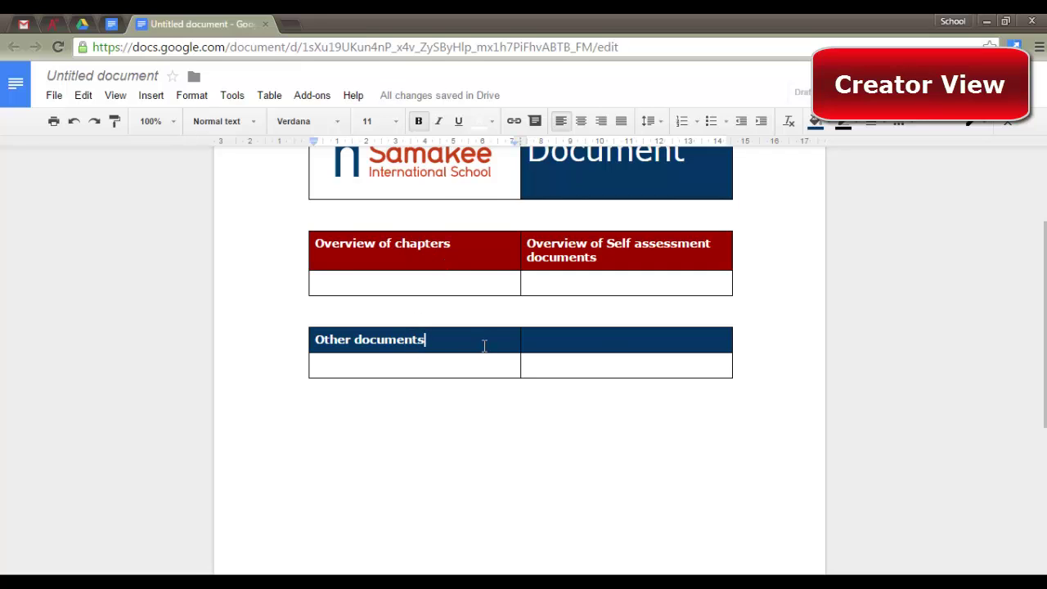
scroll(484, 346, "up", 1)
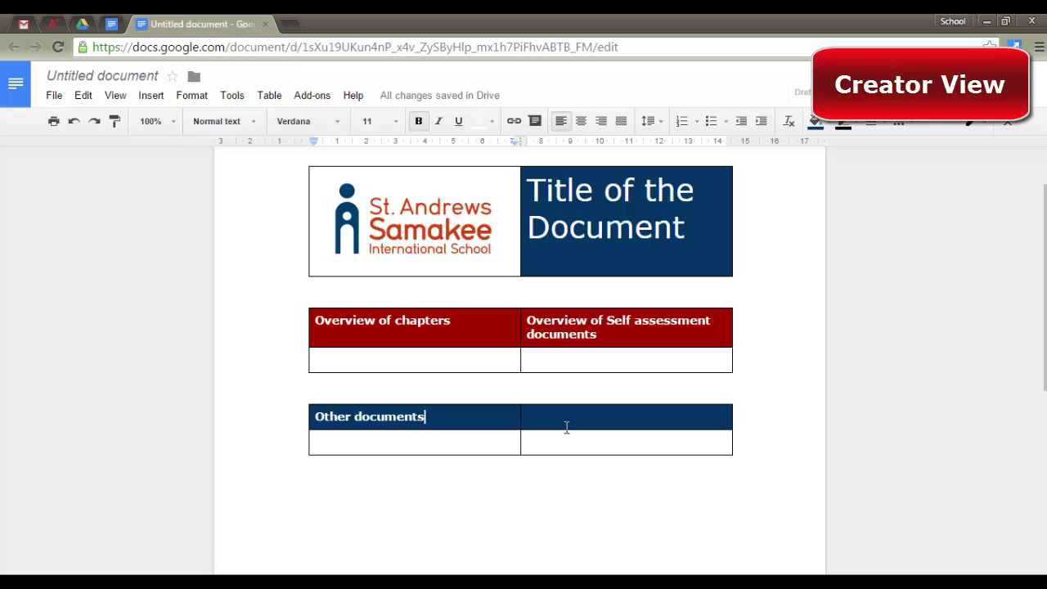
Set the logo-and-title table's border width to 0 pt
left_click(512, 223)
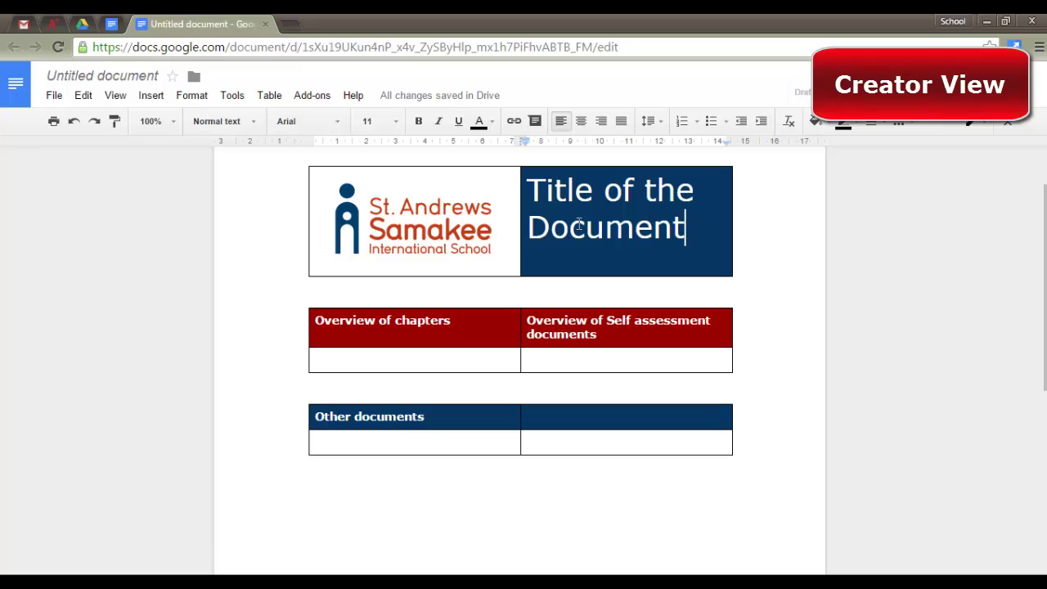
left_click_drag(684, 229, 552, 217)
right_click(552, 217)
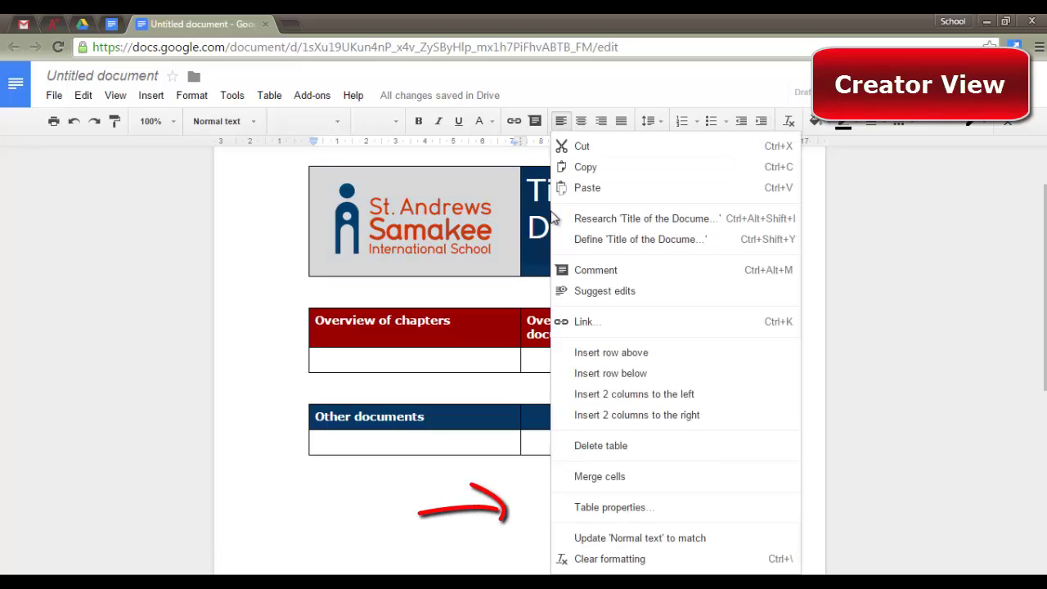
left_click(627, 509)
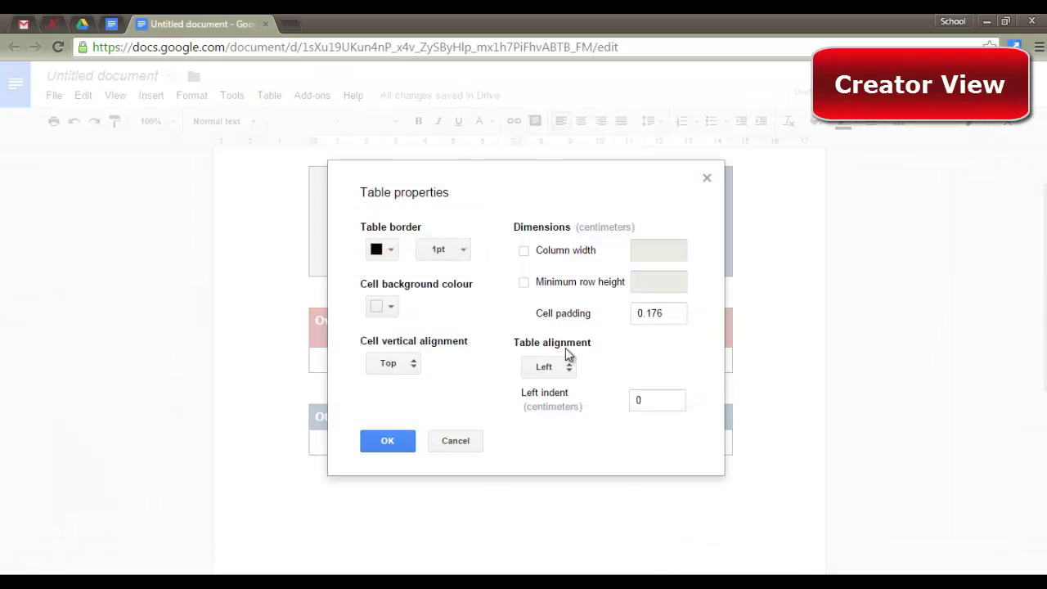
left_click(459, 253)
left_click(463, 278)
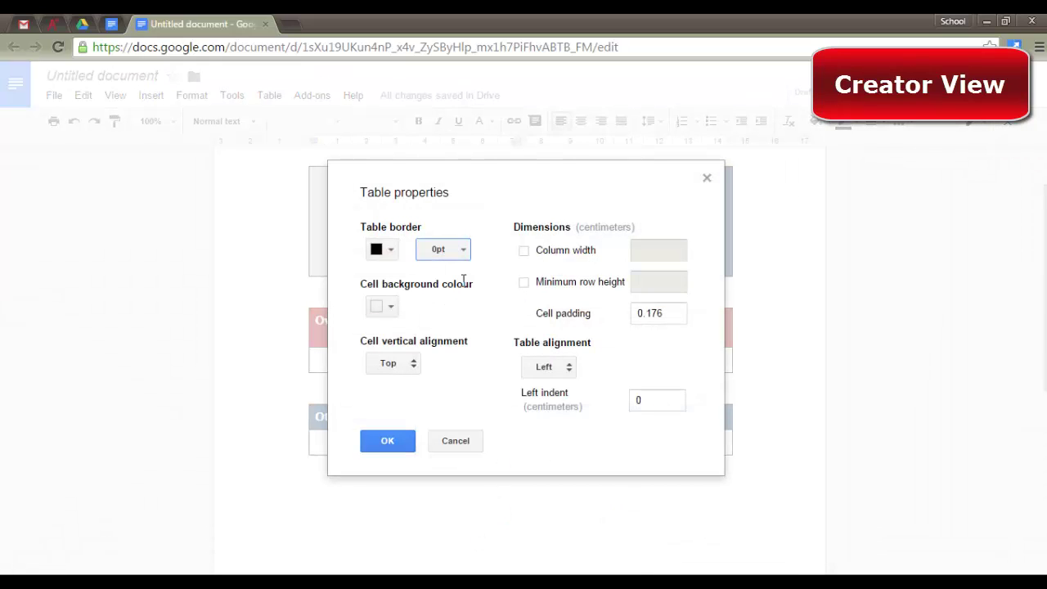
left_click(408, 434)
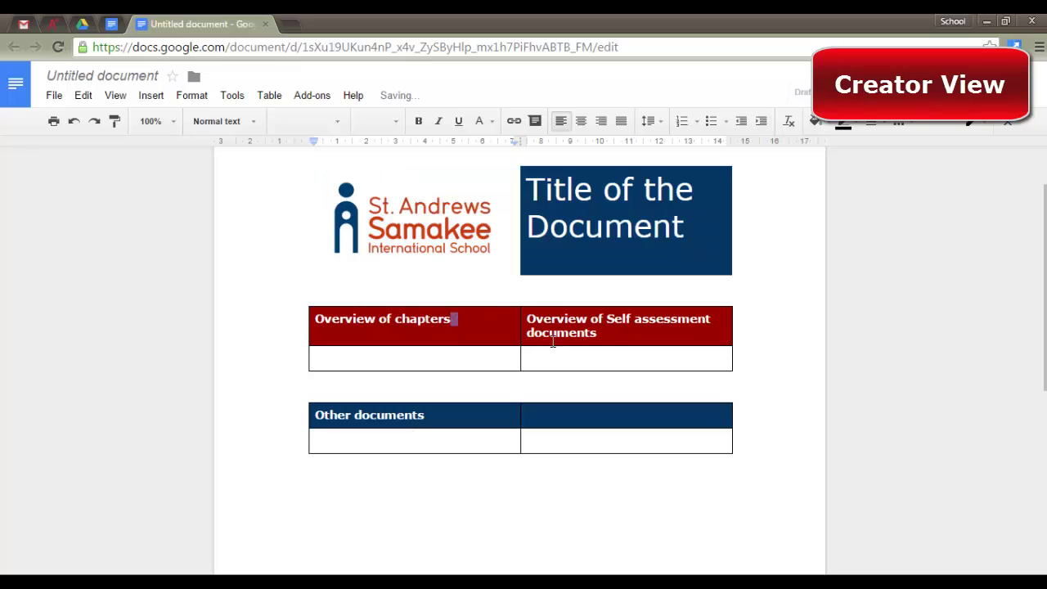
Set the chapters table's border width to 0 pt
left_click_drag(457, 320, 564, 351)
right_click(563, 351)
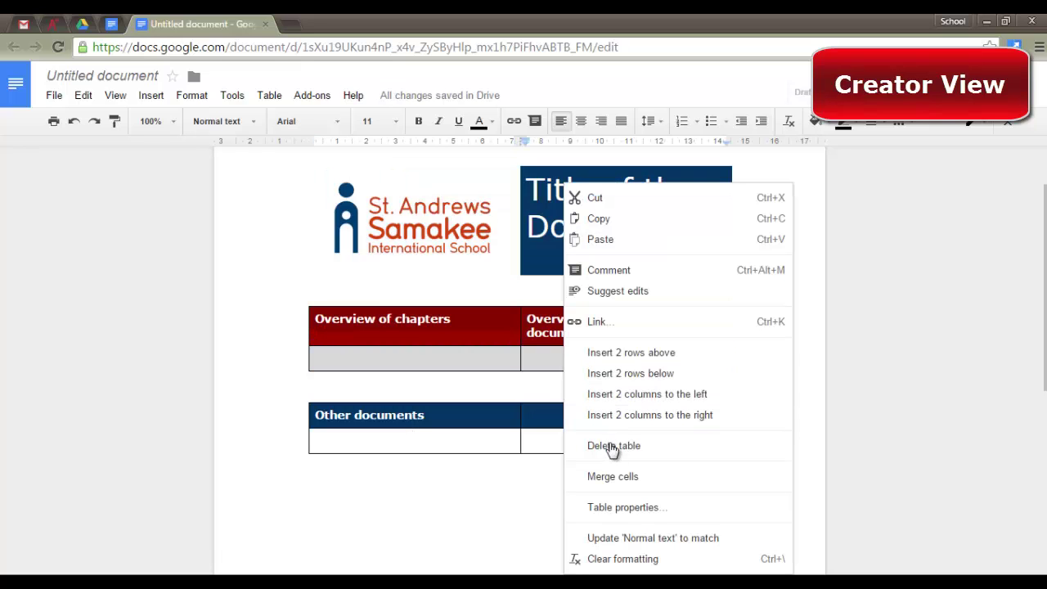
left_click(622, 508)
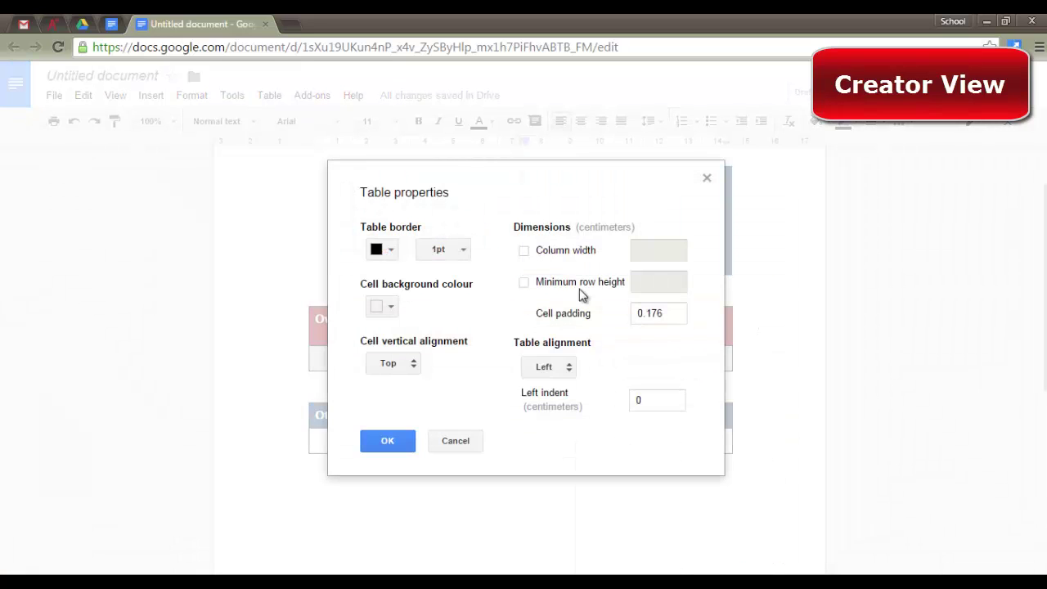
left_click(459, 252)
left_click(460, 278)
left_click(389, 440)
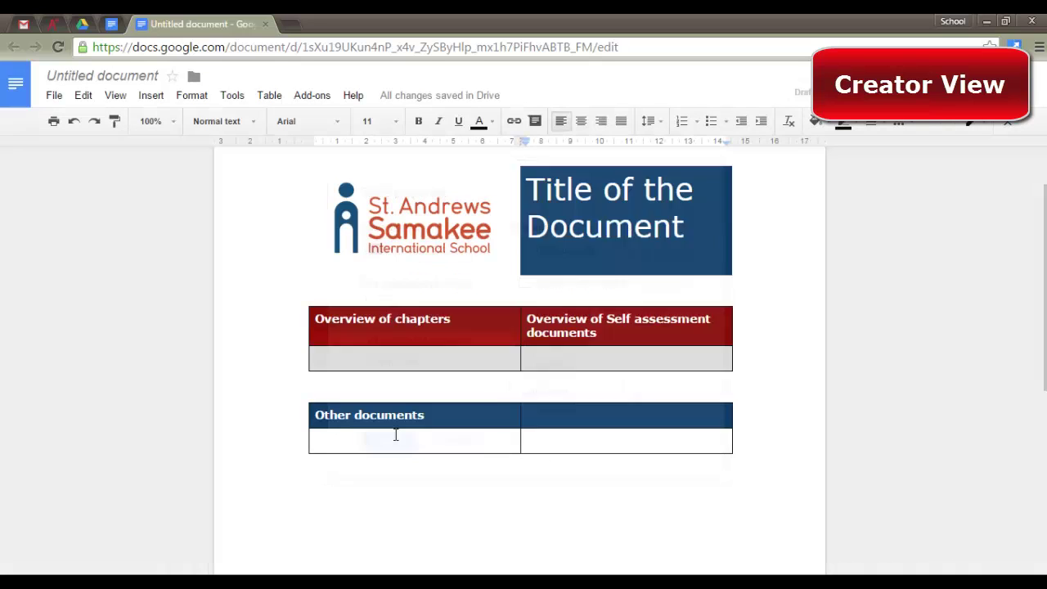
Set the 'Other documents' table's border width to 0 pt
left_click_drag(432, 416, 538, 433)
right_click(539, 436)
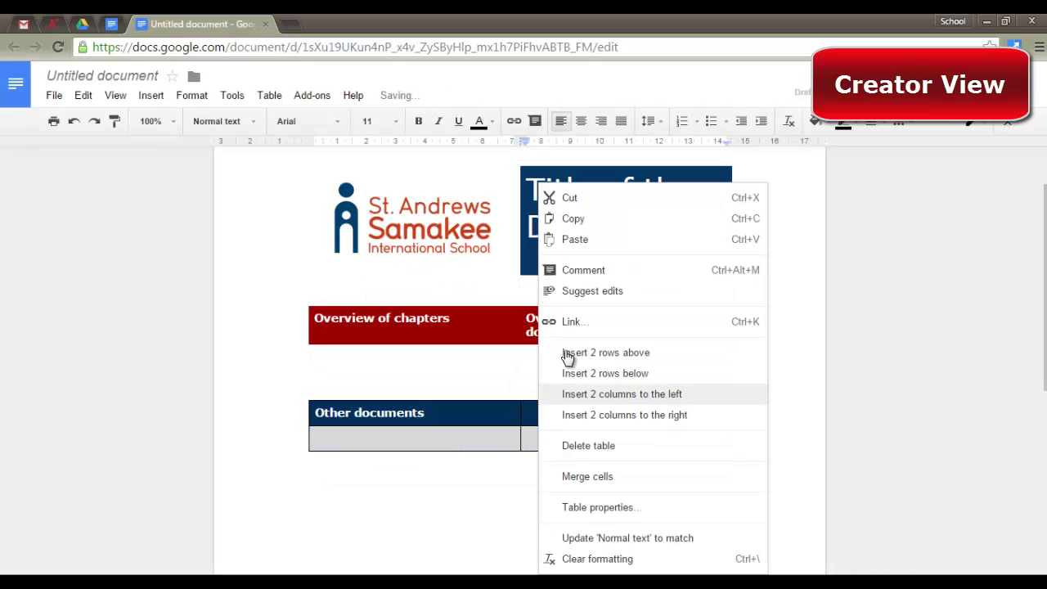
left_click(601, 508)
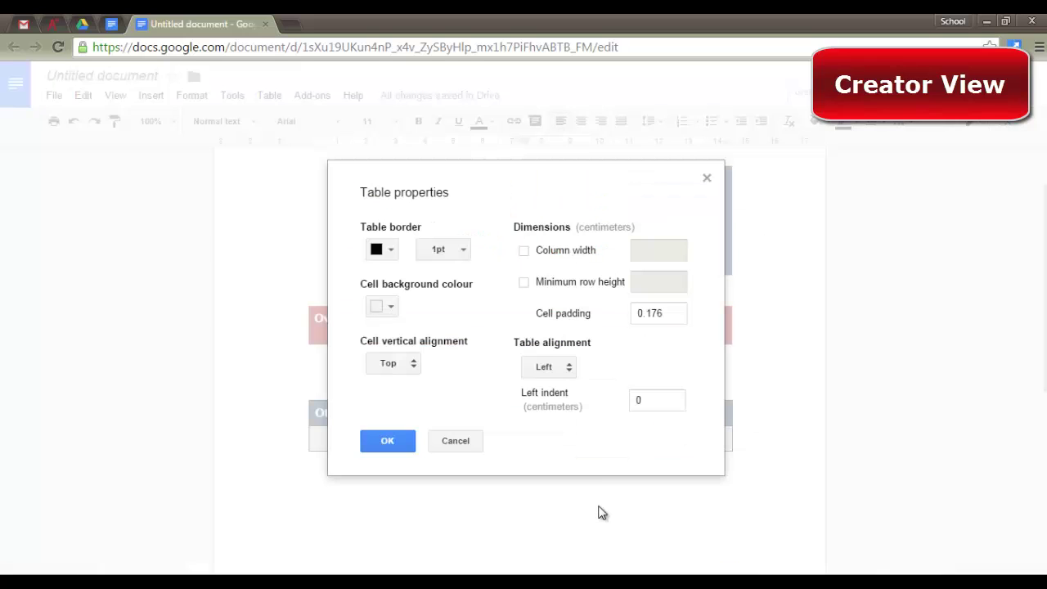
left_click(450, 250)
left_click(450, 276)
left_click(393, 443)
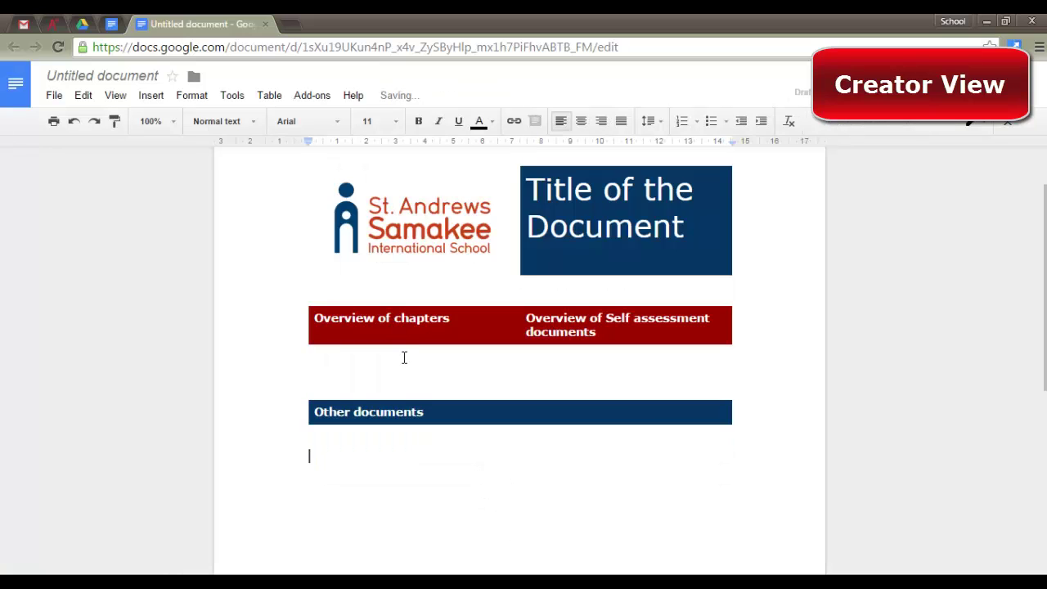
left_click(403, 357)
scroll(687, 393, "up", 2)
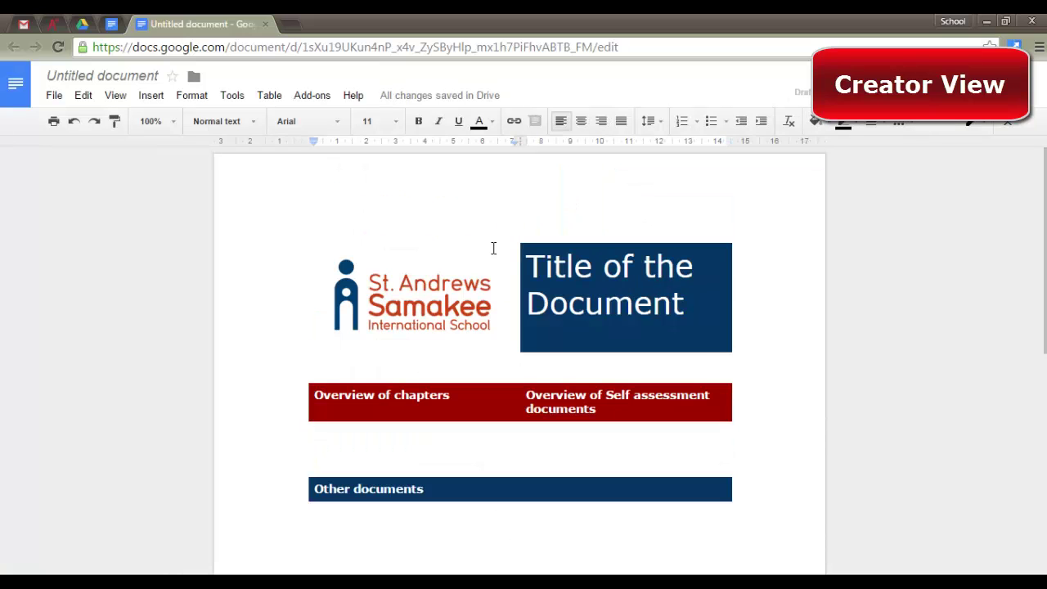
scroll(692, 351, "down", 2)
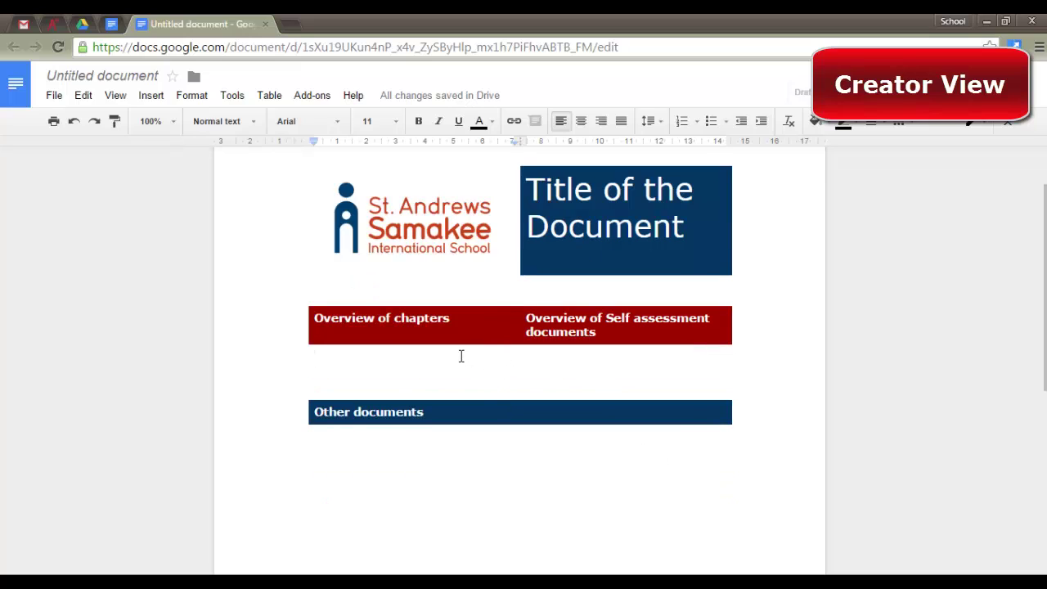
left_click(85, 25)
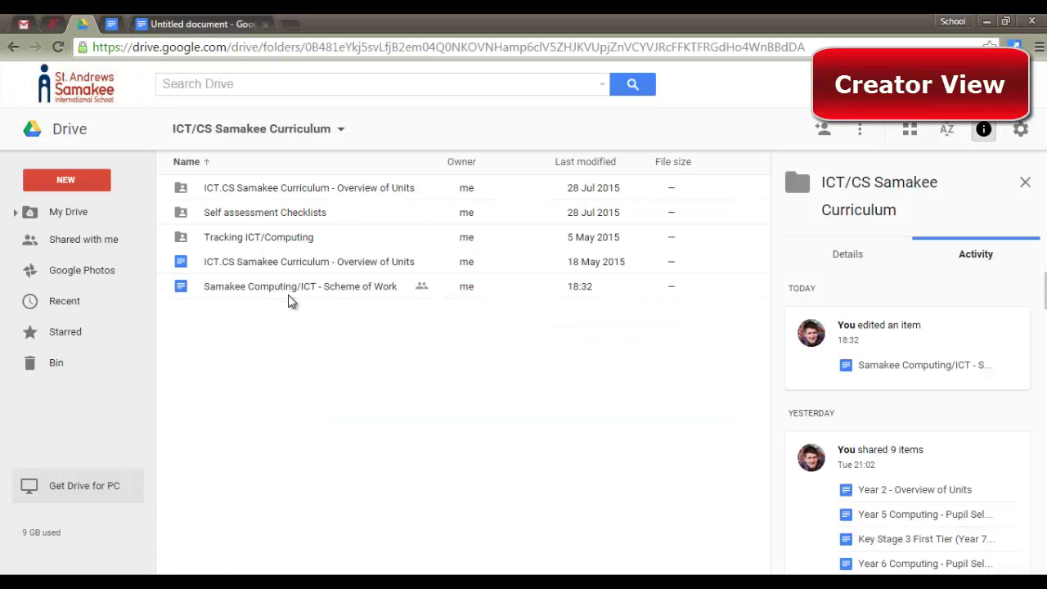
left_click(201, 23)
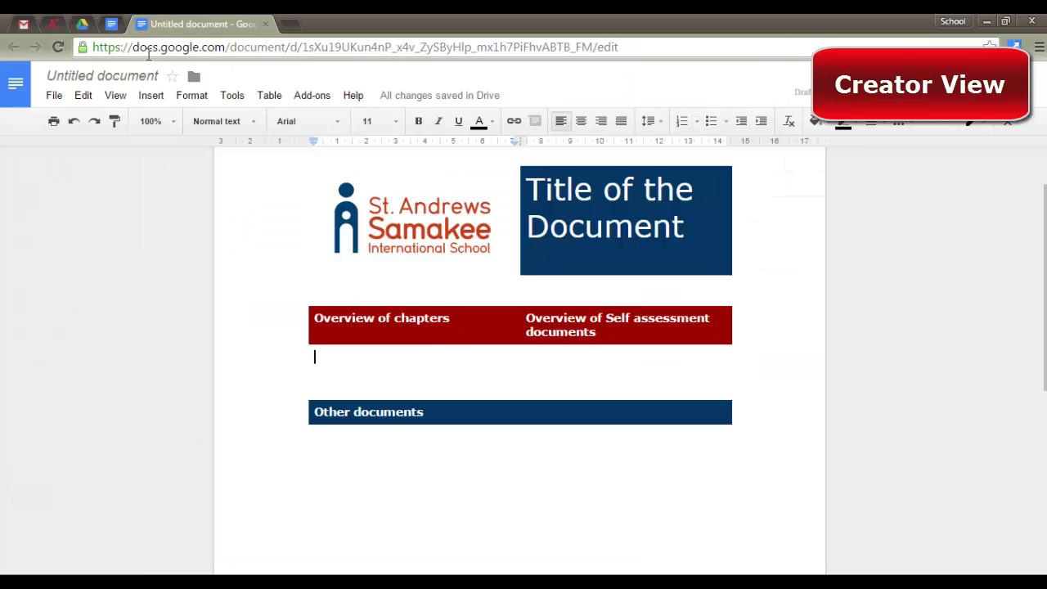
Copy the Drive view link for 'Year 1 - Overview of Units' and return to the overview doc
left_click(84, 25)
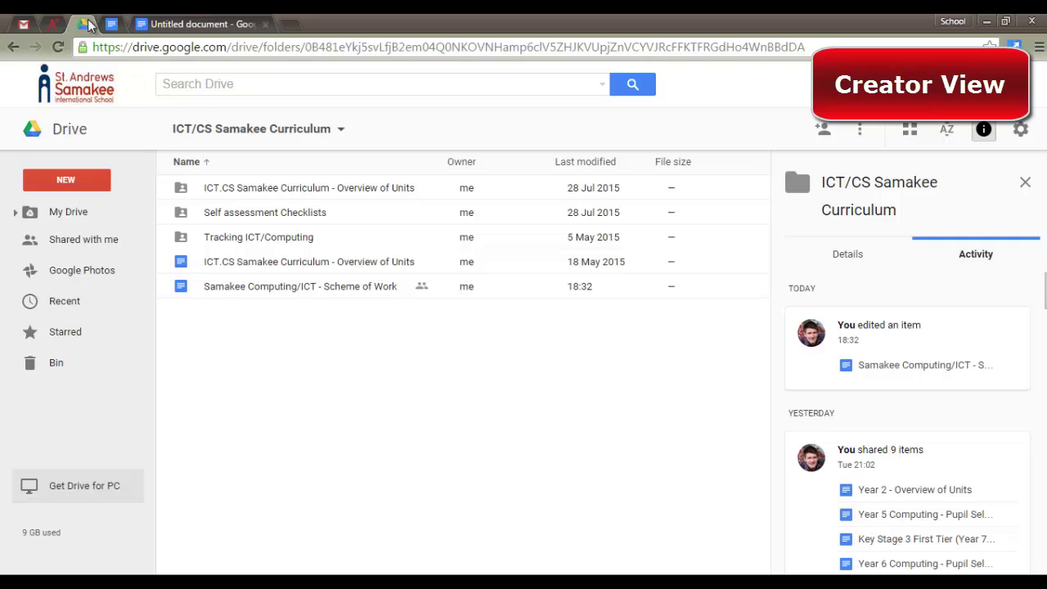
double_click(311, 189)
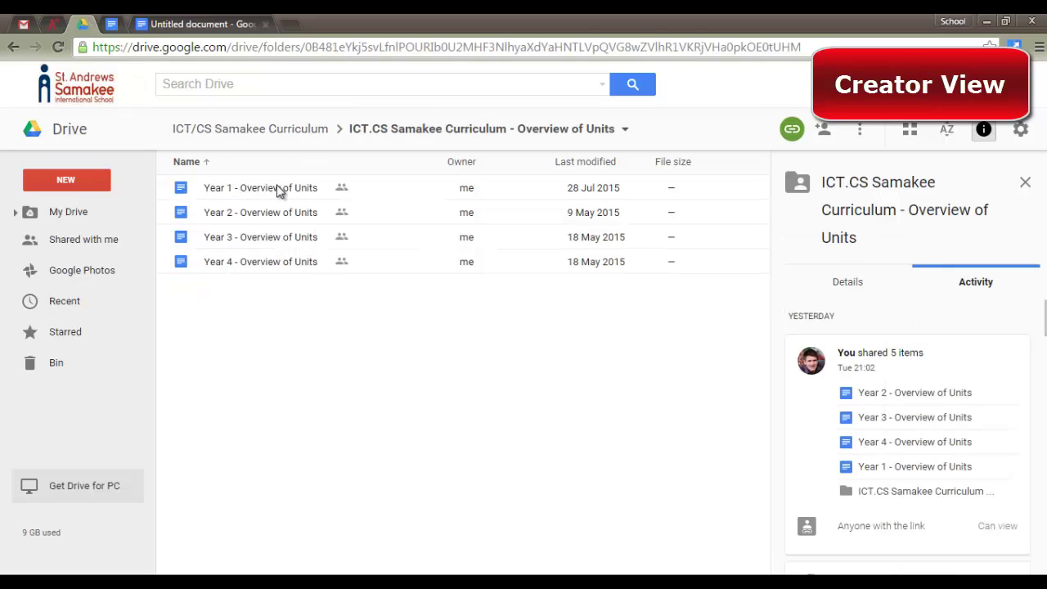
left_click(248, 192)
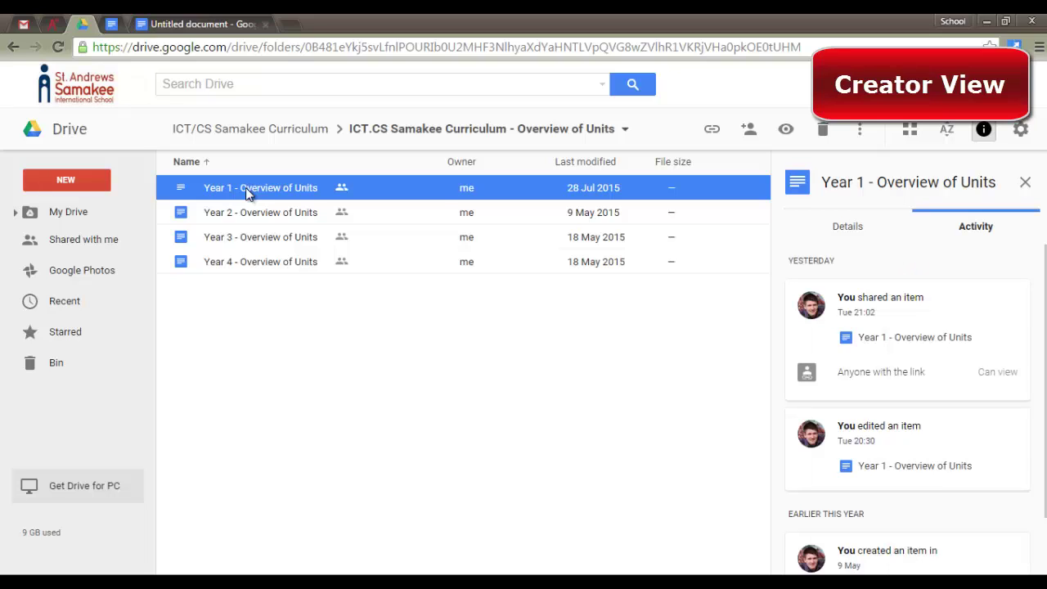
right_click(248, 192)
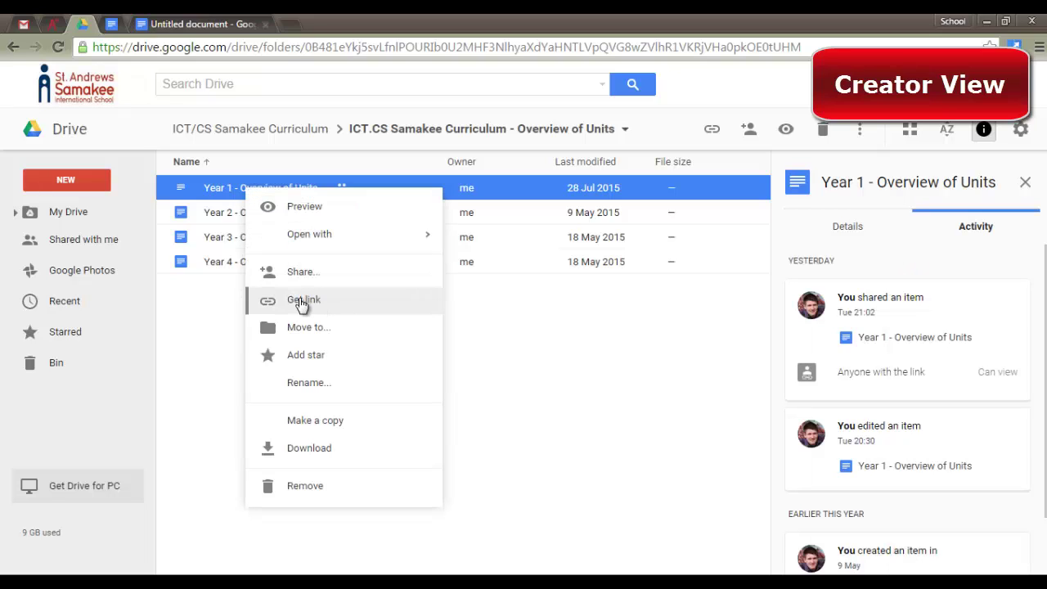
left_click(331, 300)
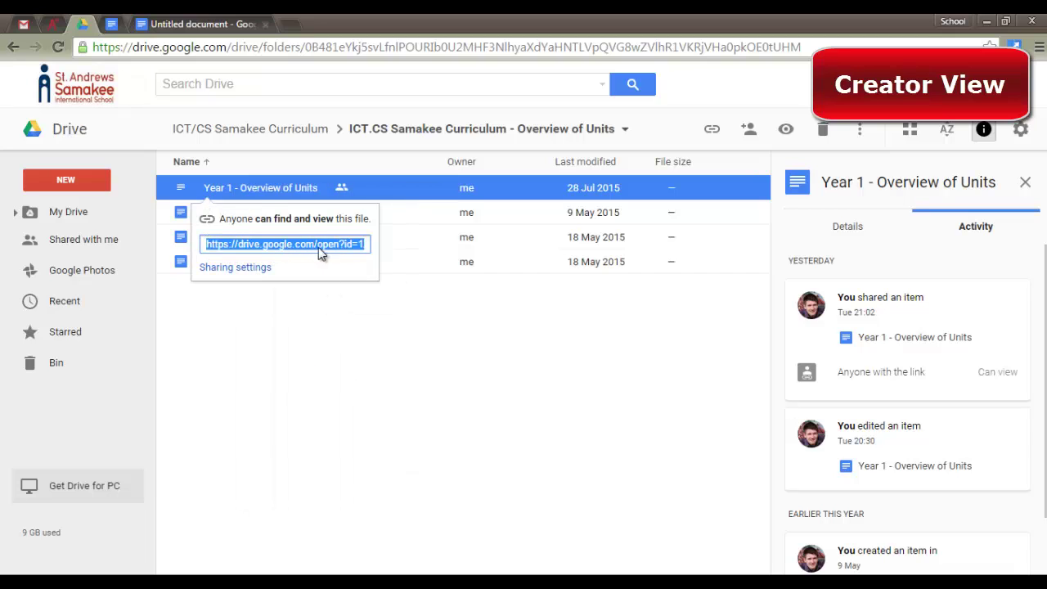
key("ctrl+c")
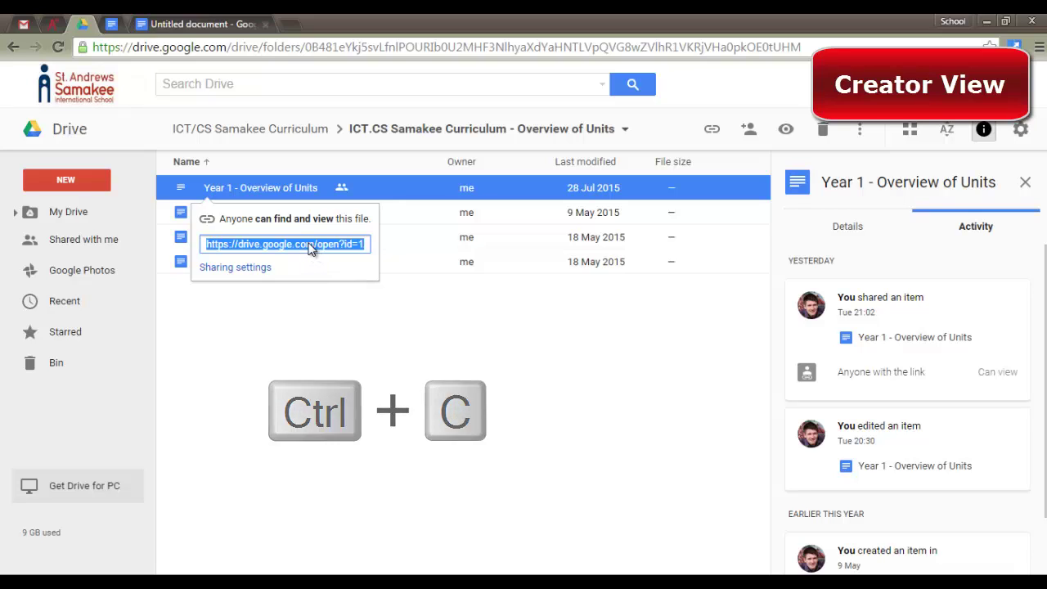
left_click(175, 26)
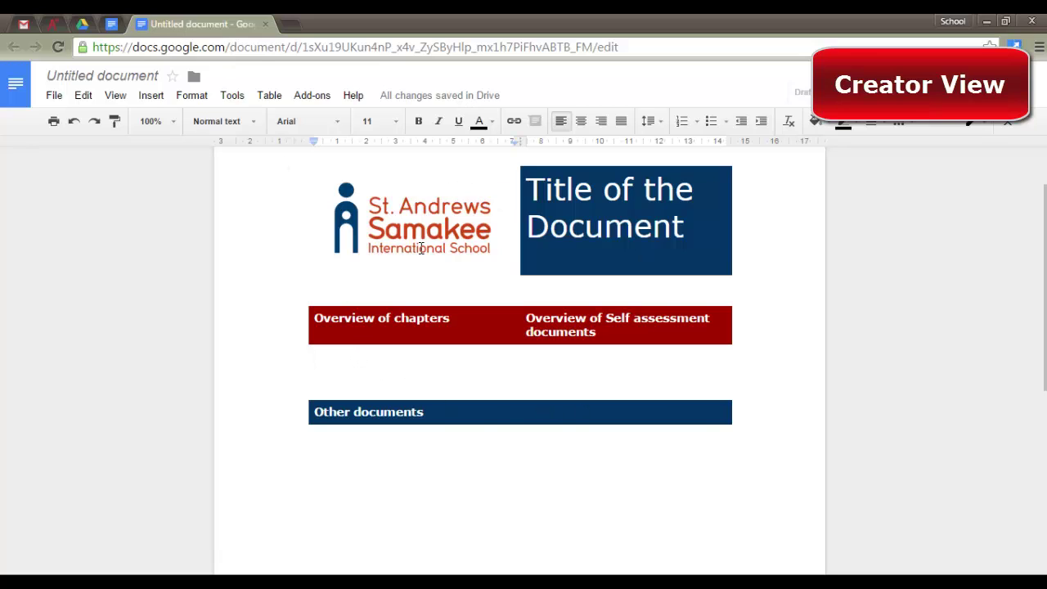
Insert a 'Year 1 Overview' link to the pasted Drive URL under Overview of chapters
left_click(151, 99)
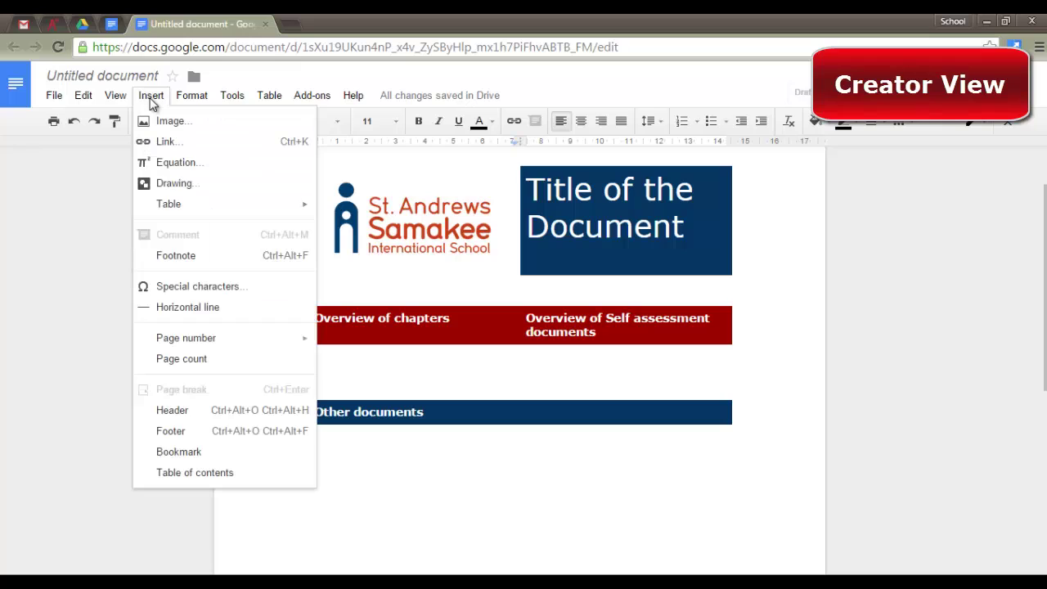
left_click(212, 148)
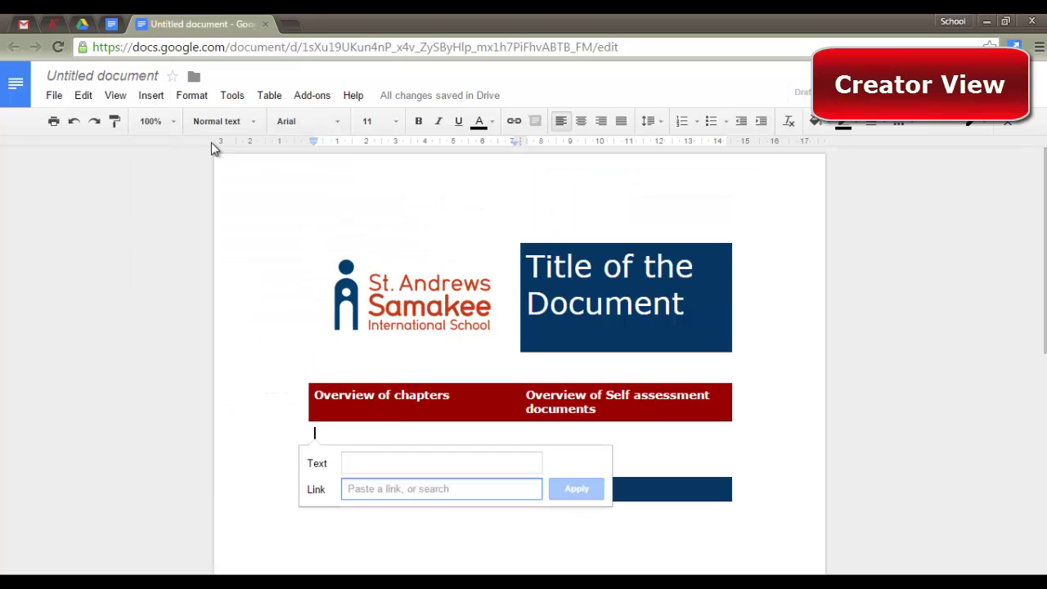
key("ctrl+v")
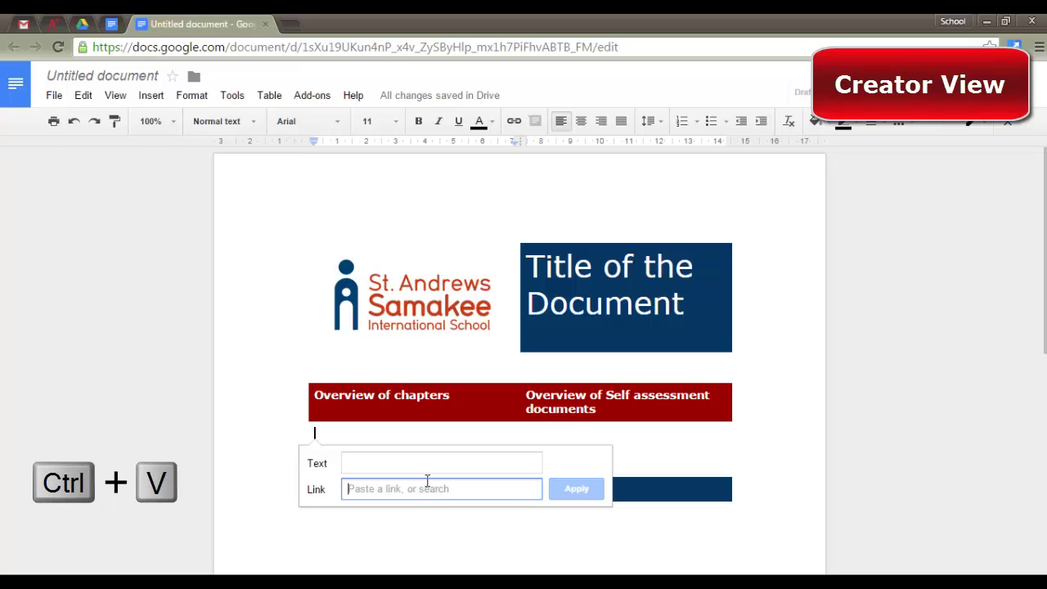
left_click(414, 463)
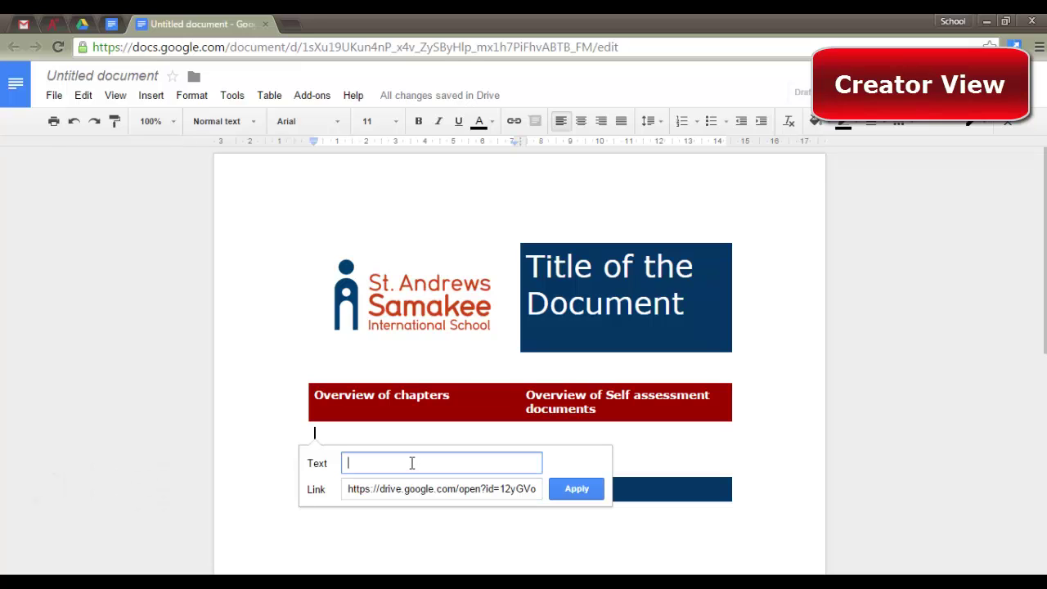
type("Year 1 ")
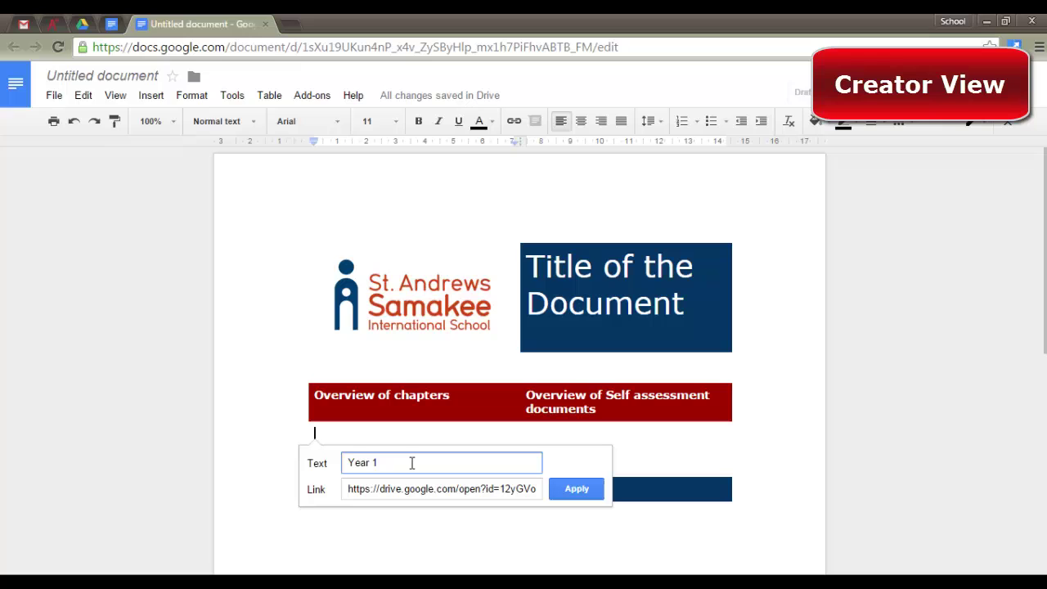
type("Overview")
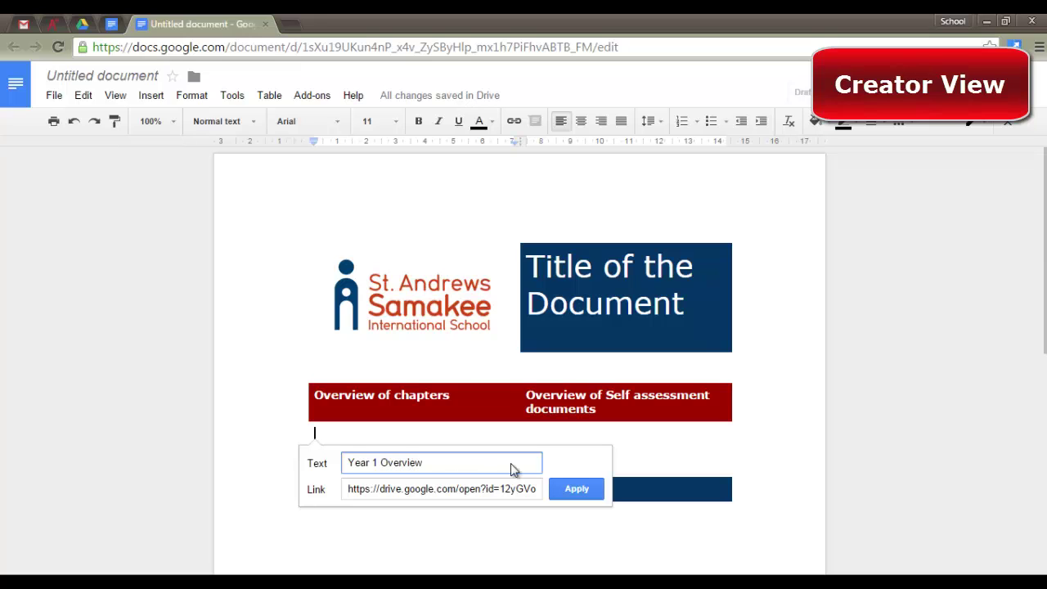
left_click(585, 489)
Check the Year 1 Overview link preview, then dismiss it
scroll(584, 482, "down", 2)
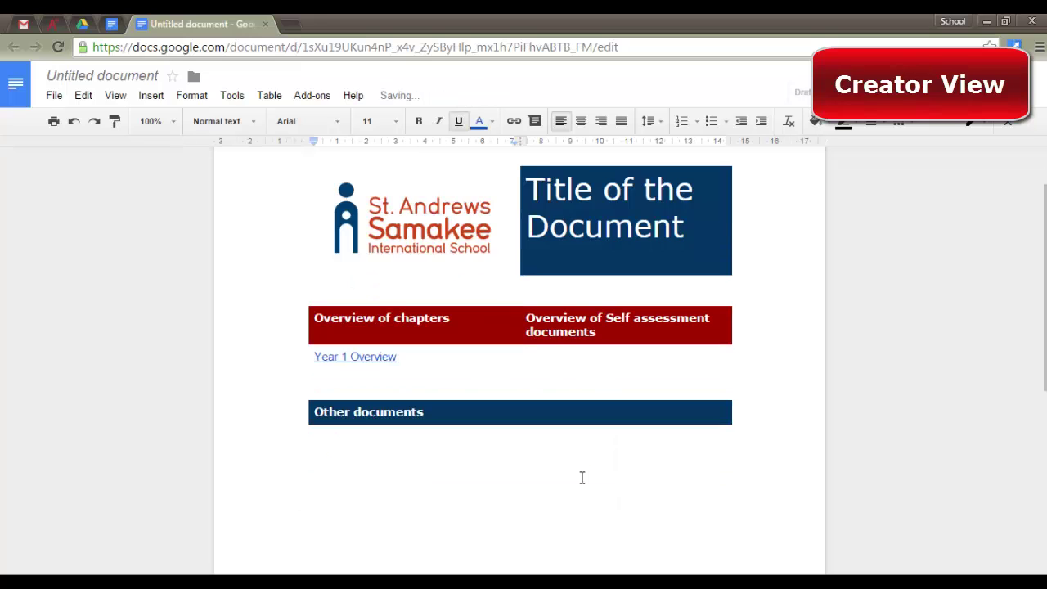
left_click(357, 282)
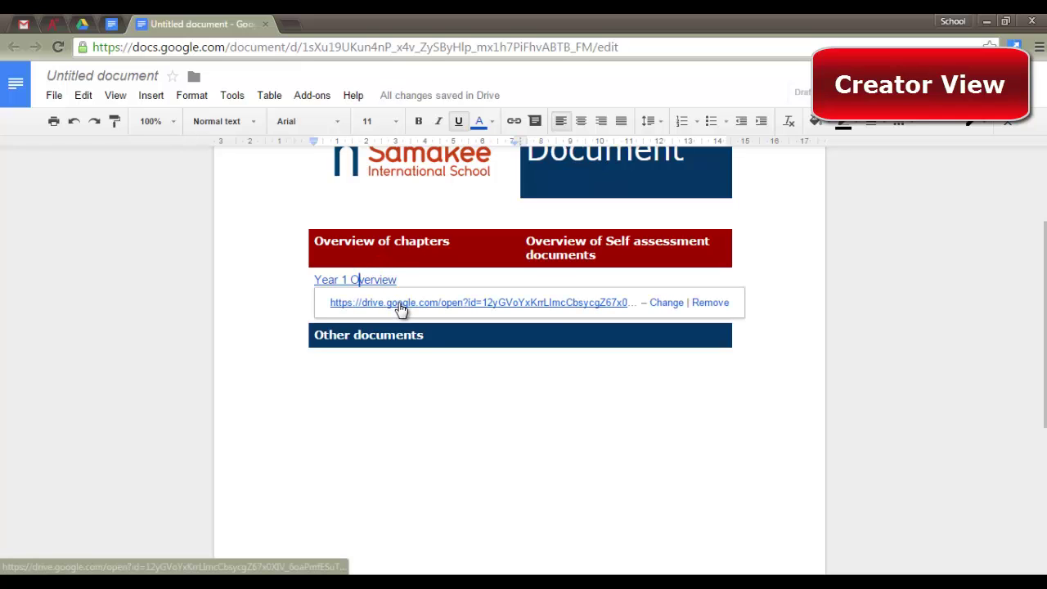
left_click(443, 404)
scroll(443, 405, "up", 2)
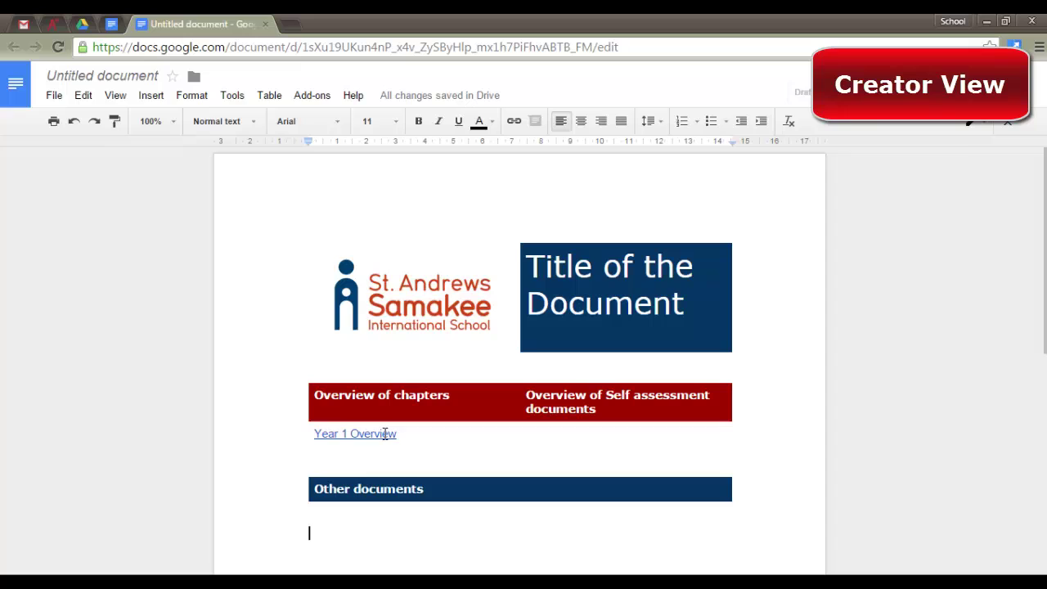
Inspect the Year 1 Overview link address and place the caret after that line
left_click(372, 434)
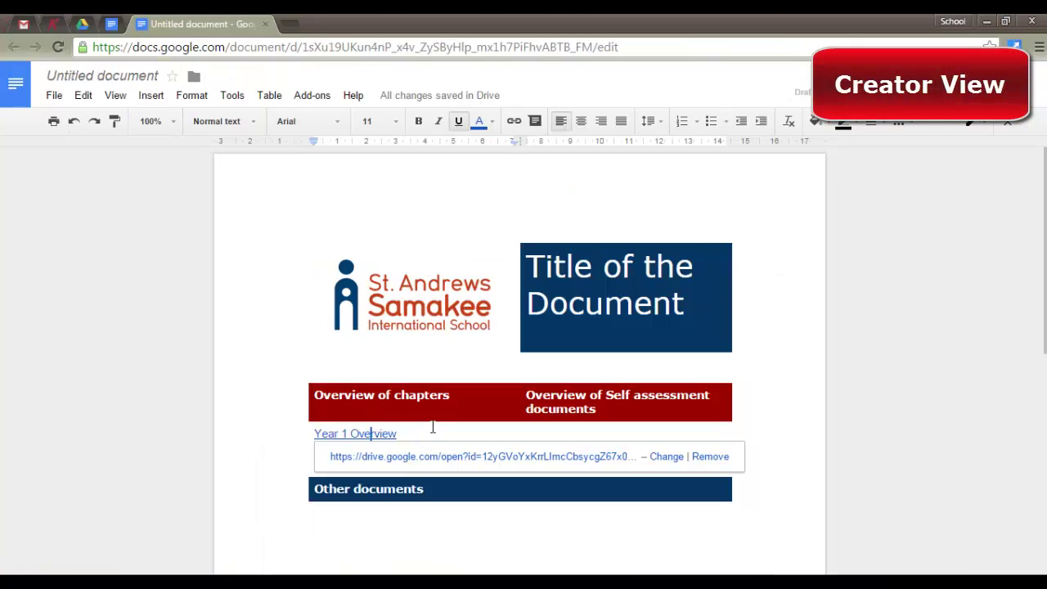
scroll(419, 429, "down", 1)
left_click(420, 439)
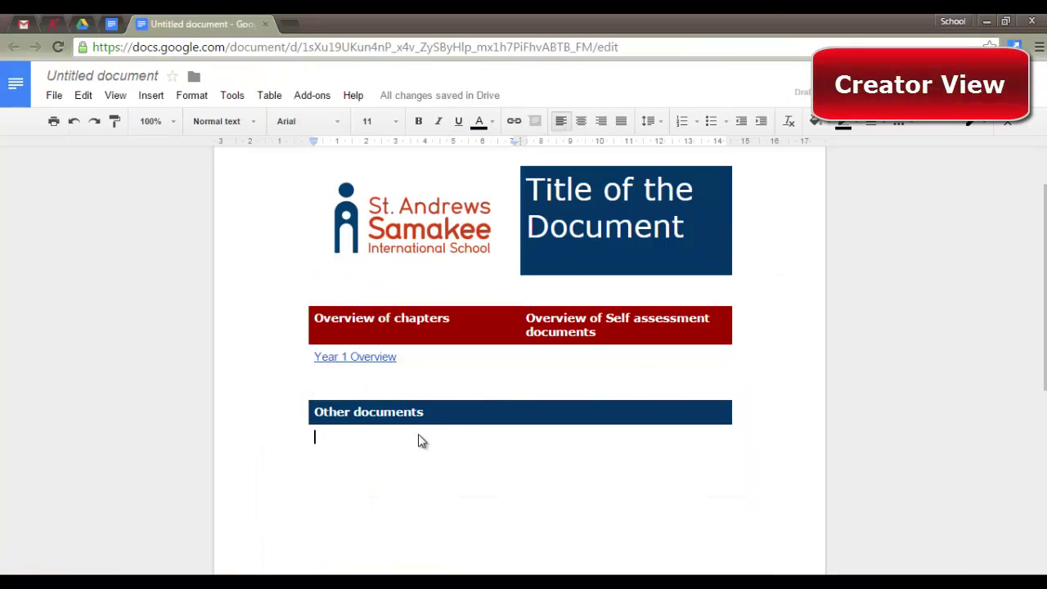
left_click(432, 358)
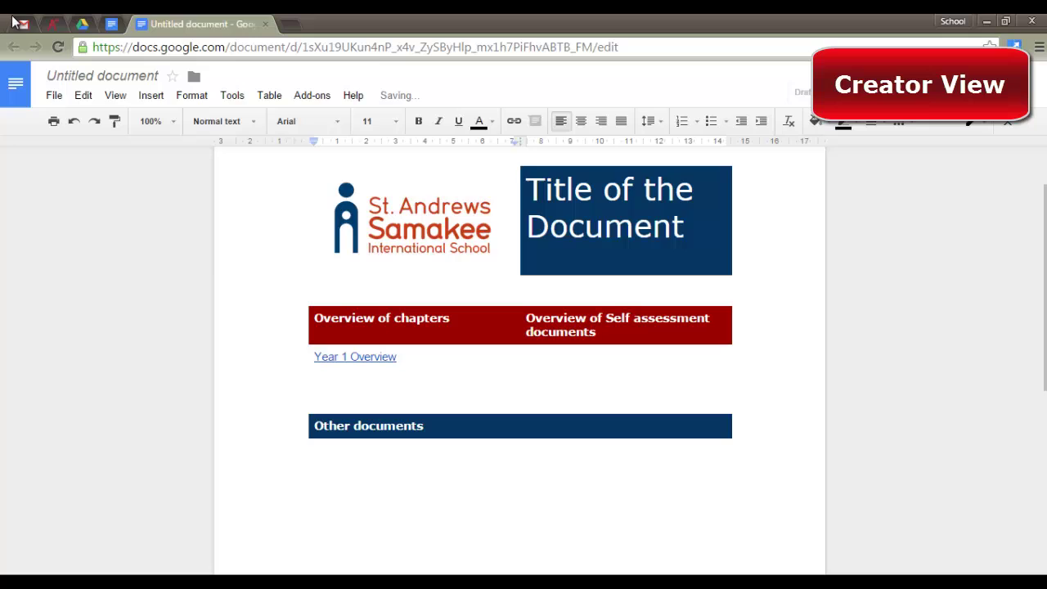
Get the shareable Drive link for 'Year 2 - Overview of Units' and return to the doc
left_click(82, 24)
left_click(306, 362)
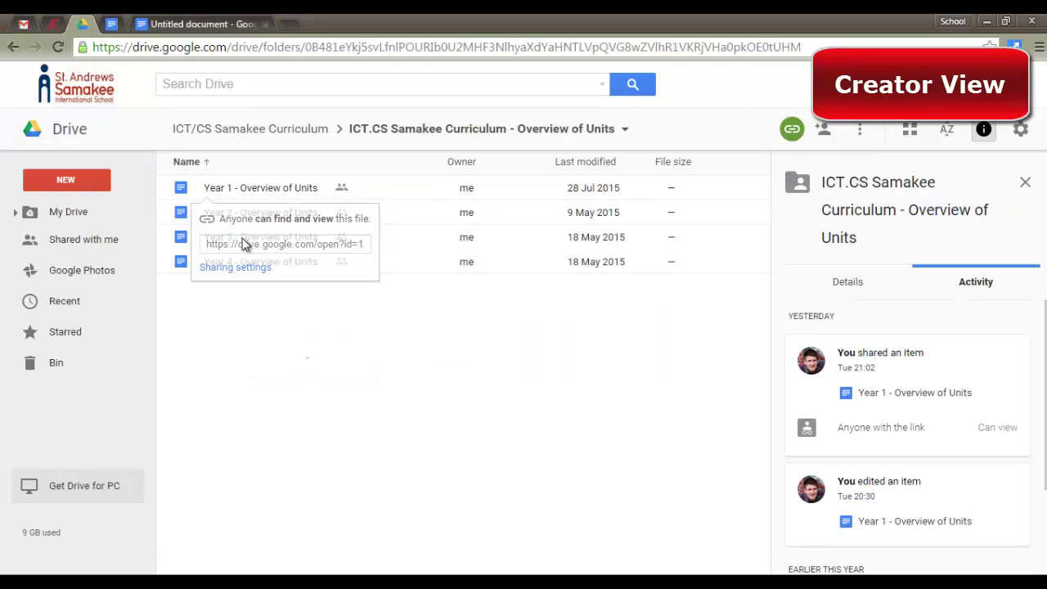
right_click(229, 219)
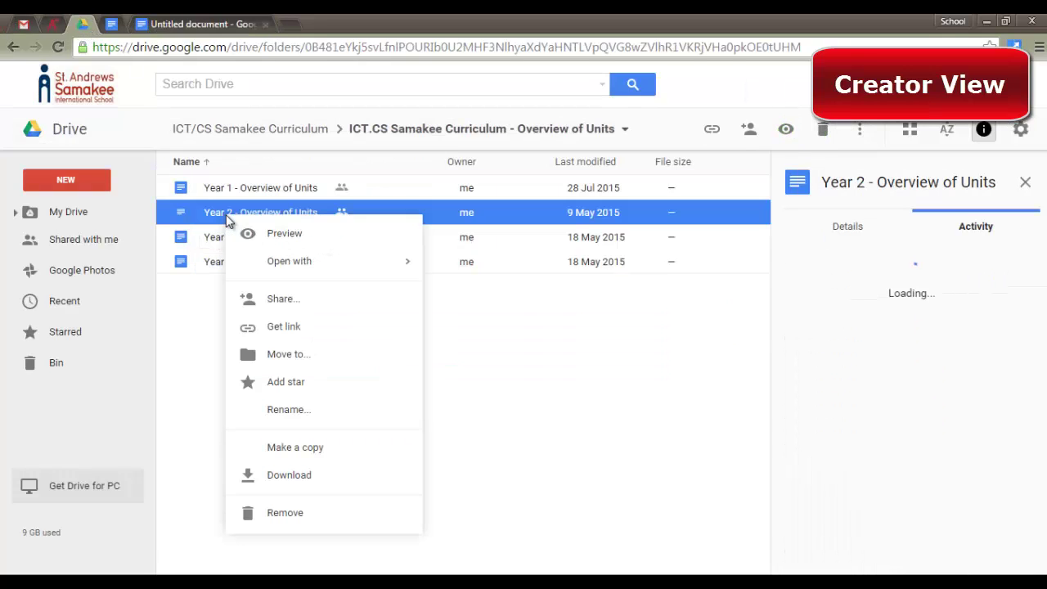
left_click(313, 327)
key("ctrl+c")
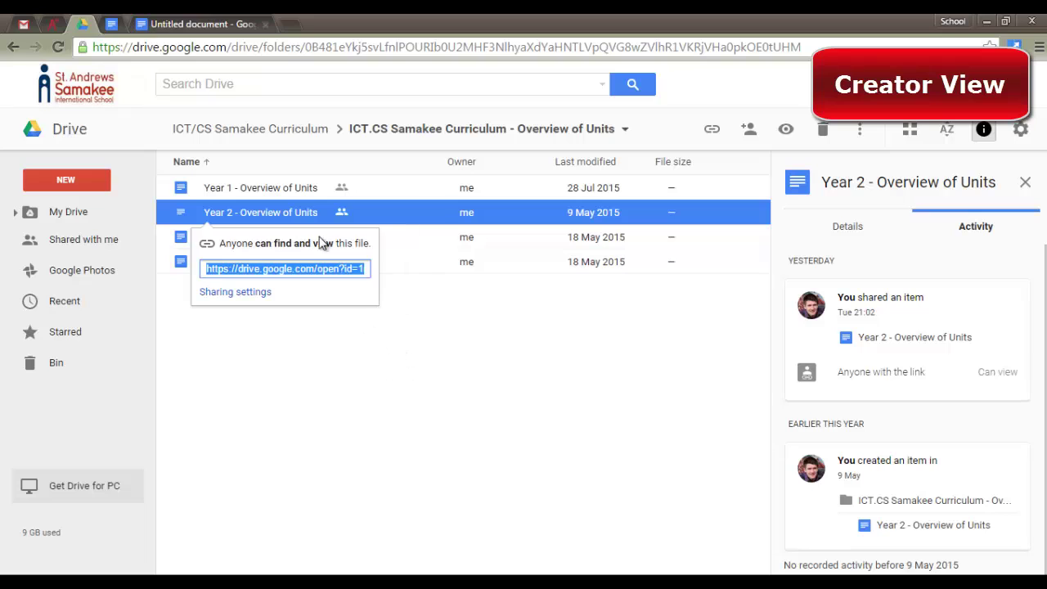
left_click(190, 24)
Insert a 'Year 2 Overview' link with the pasted Year 2 Drive URL below Year 1 Overview
left_click(151, 95)
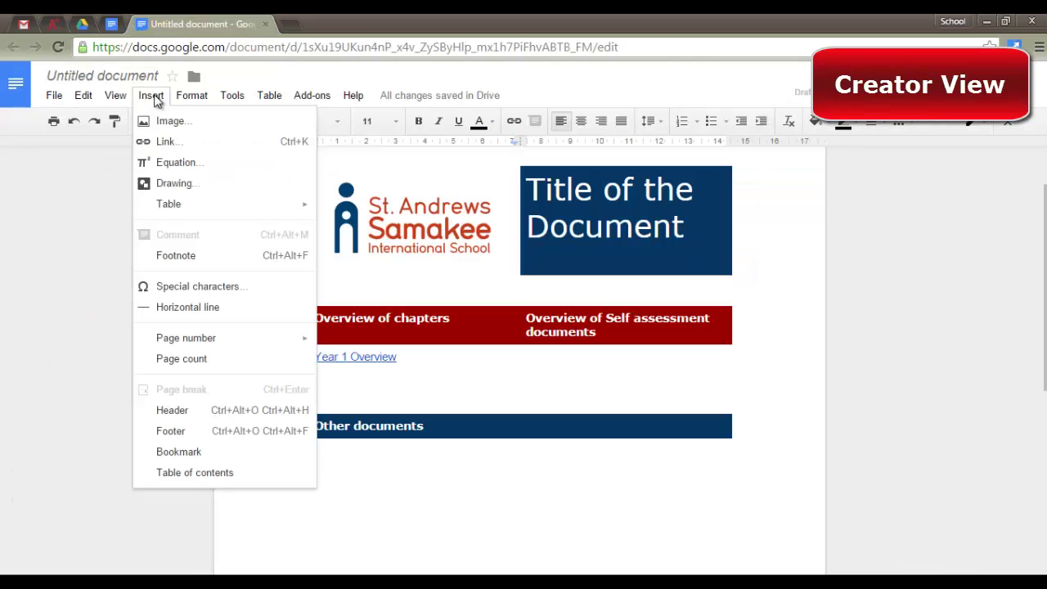
left_click(176, 144)
key("ctrl+v")
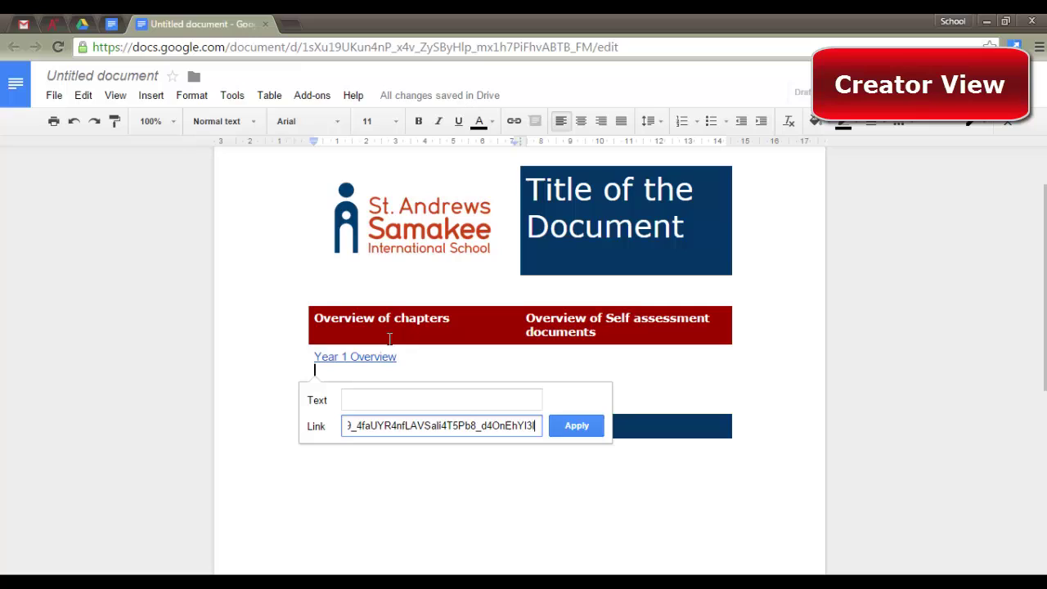
left_click(366, 401)
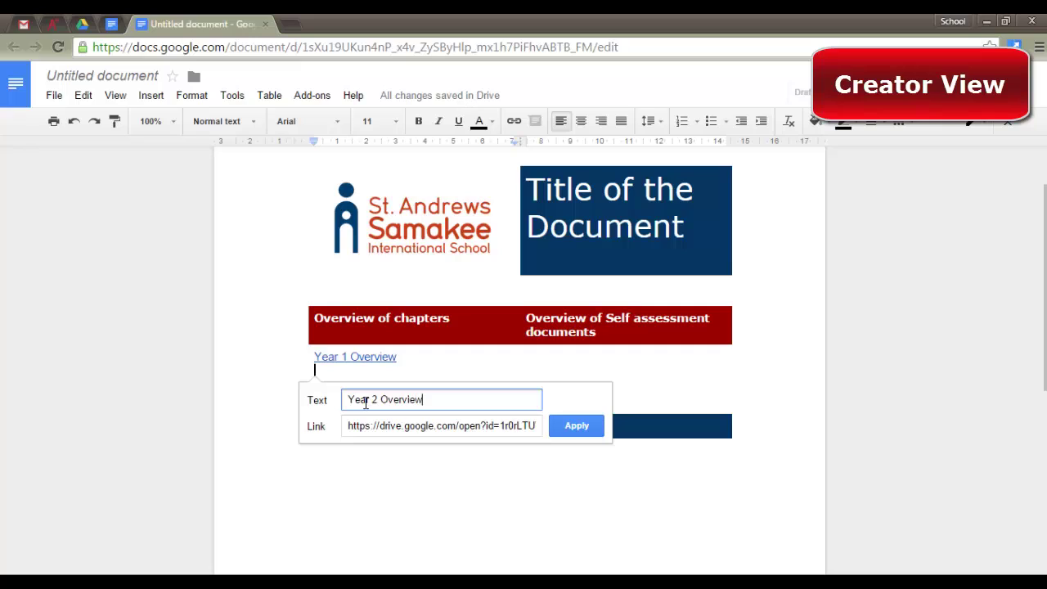
left_click(577, 426)
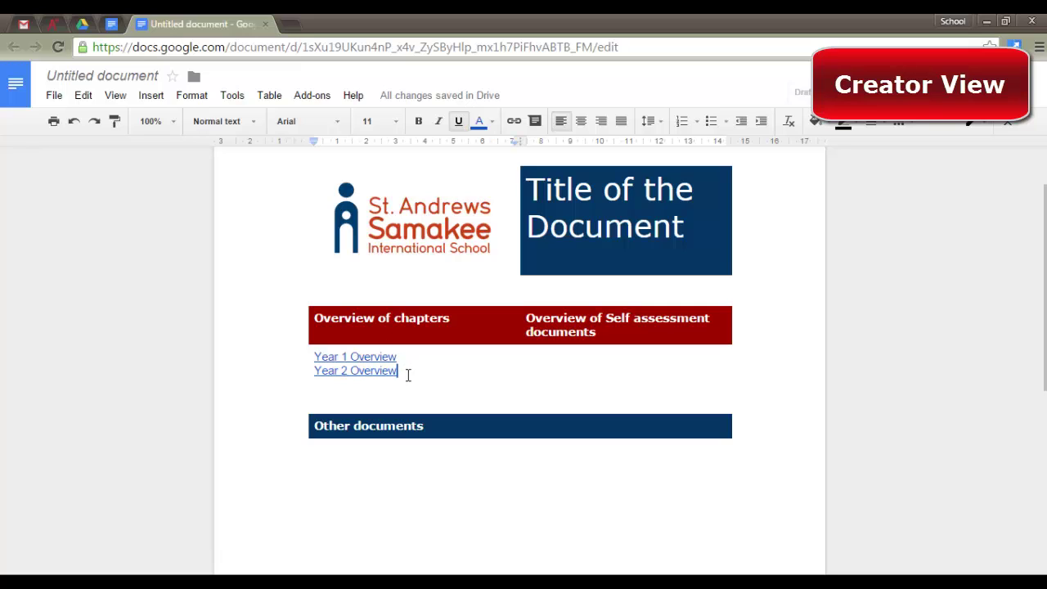
Copy the Overview of chapters heading formatting onto both overview link lines with Paint format
left_click_drag(407, 374, 307, 352)
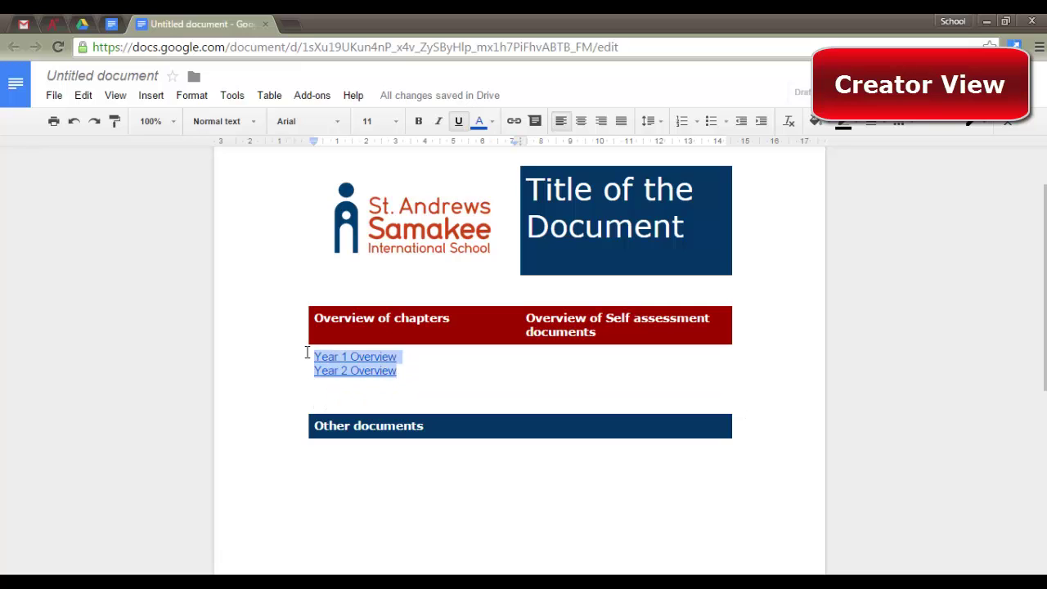
left_click(339, 318)
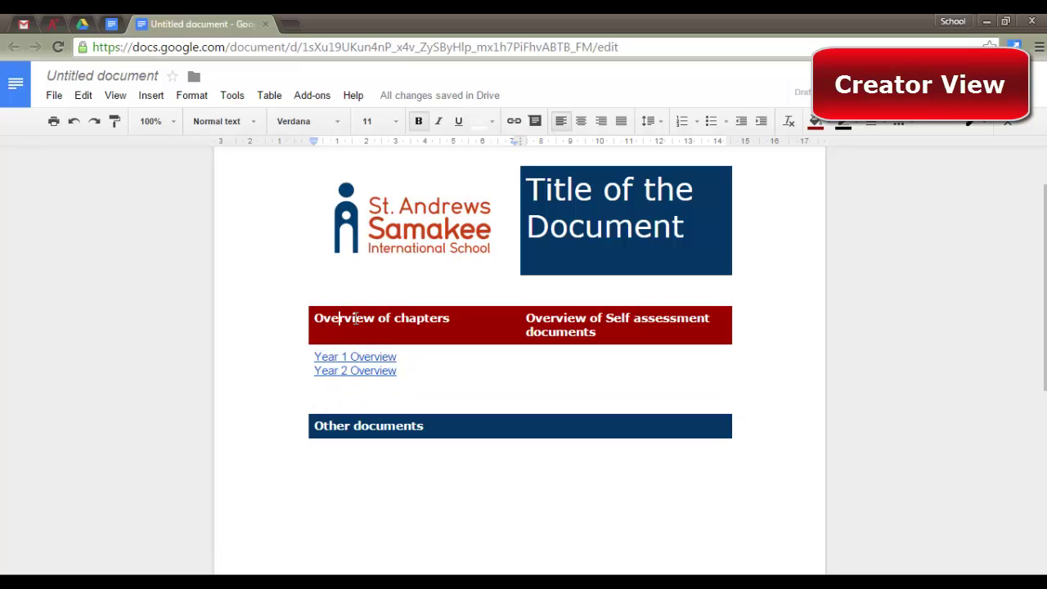
left_click(114, 124)
left_click_drag(401, 370, 306, 347)
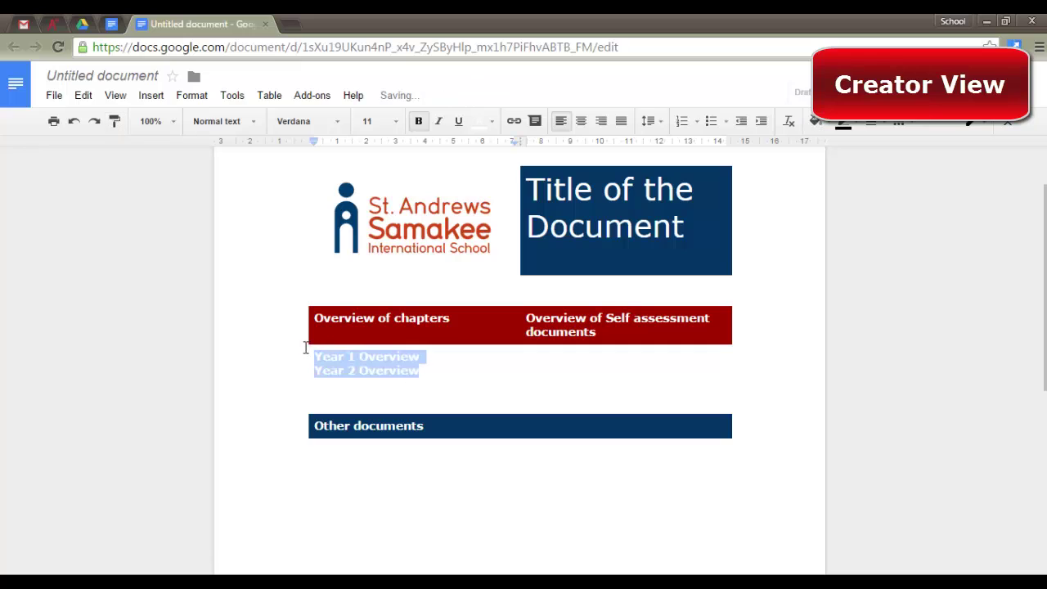
Make both link lines black and right-aligned
left_click(495, 121)
left_click(487, 177)
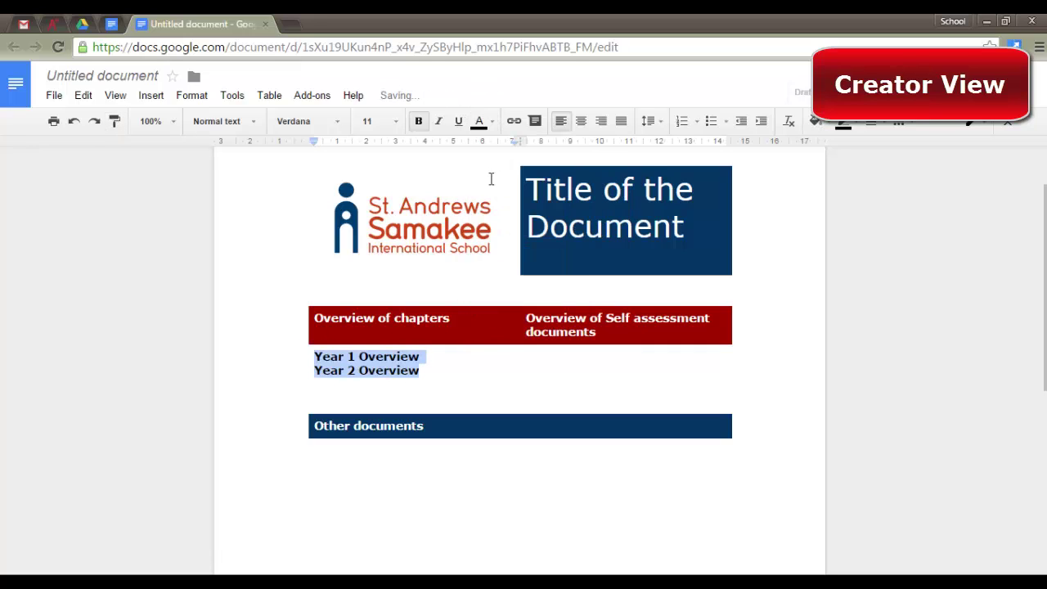
left_click(600, 121)
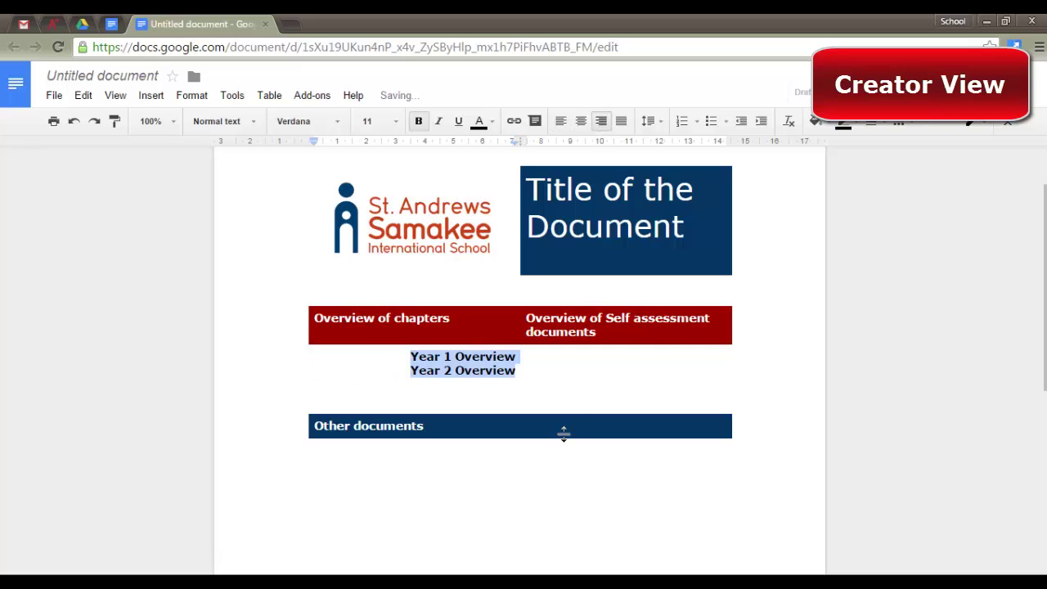
left_click(527, 478)
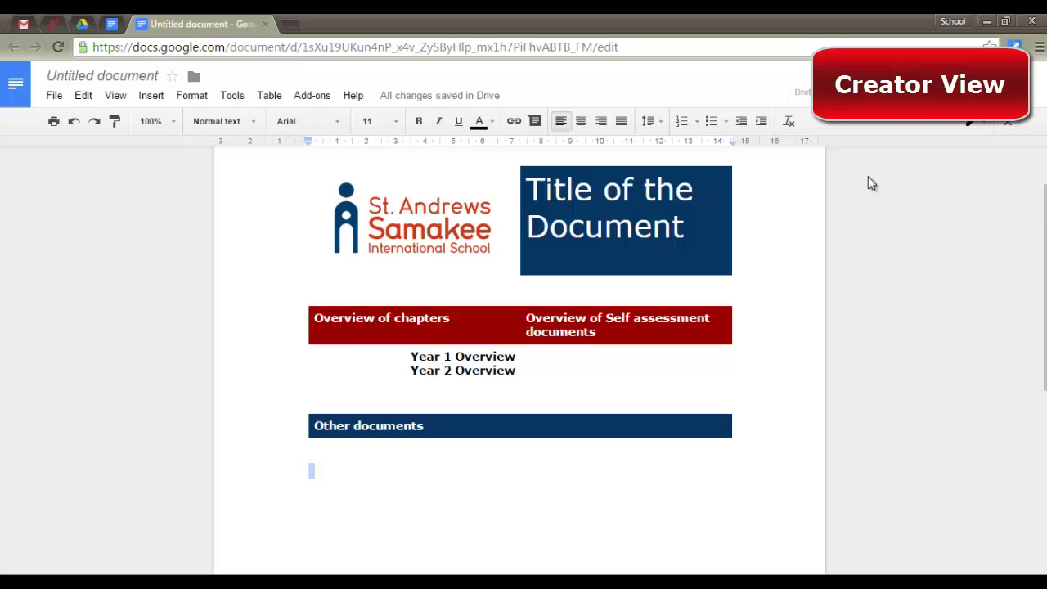
scroll(868, 176, "down", 1)
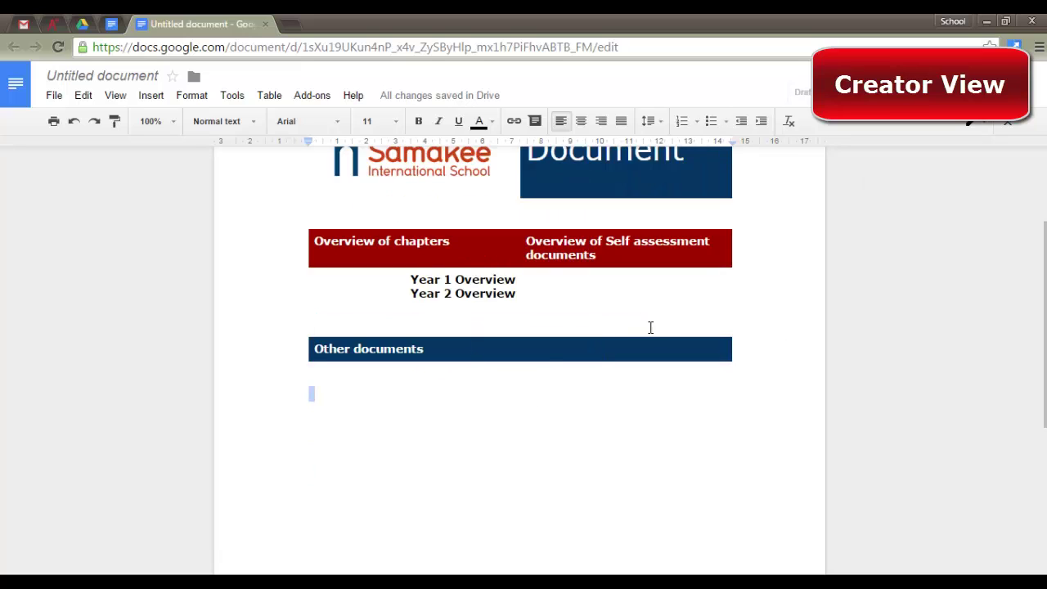
scroll(879, 285, "up", 2)
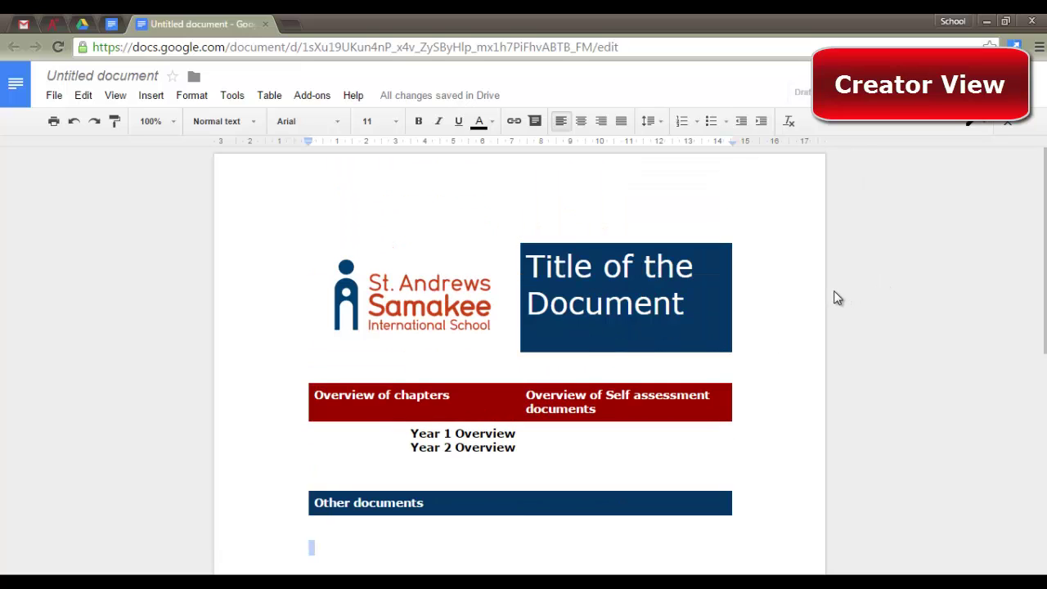
scroll(824, 281, "down", 1)
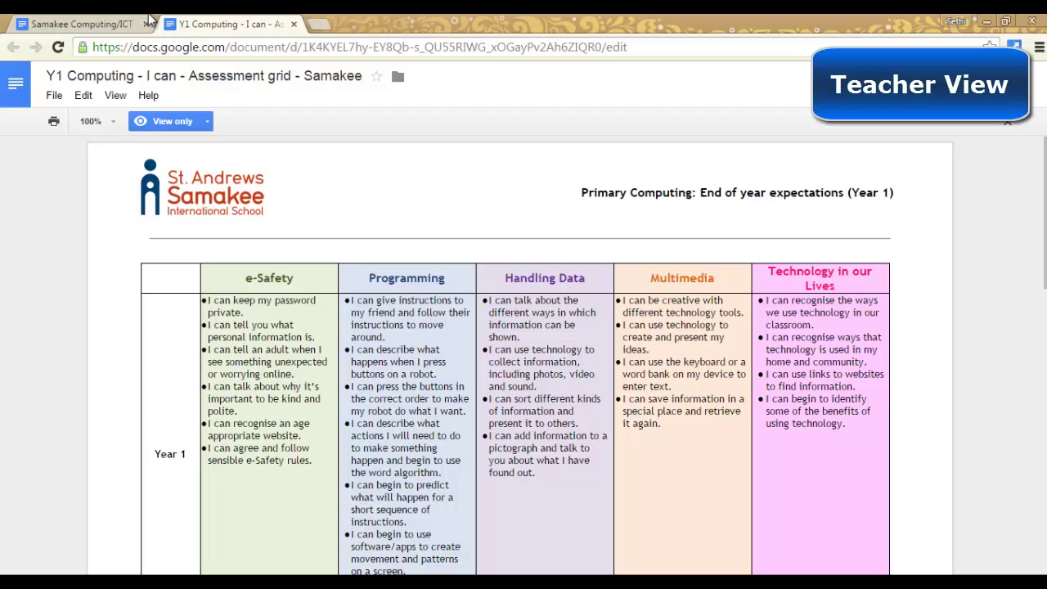
Close the Y1 Computing assessment grid and view the Scheme of Work document
left_click(294, 23)
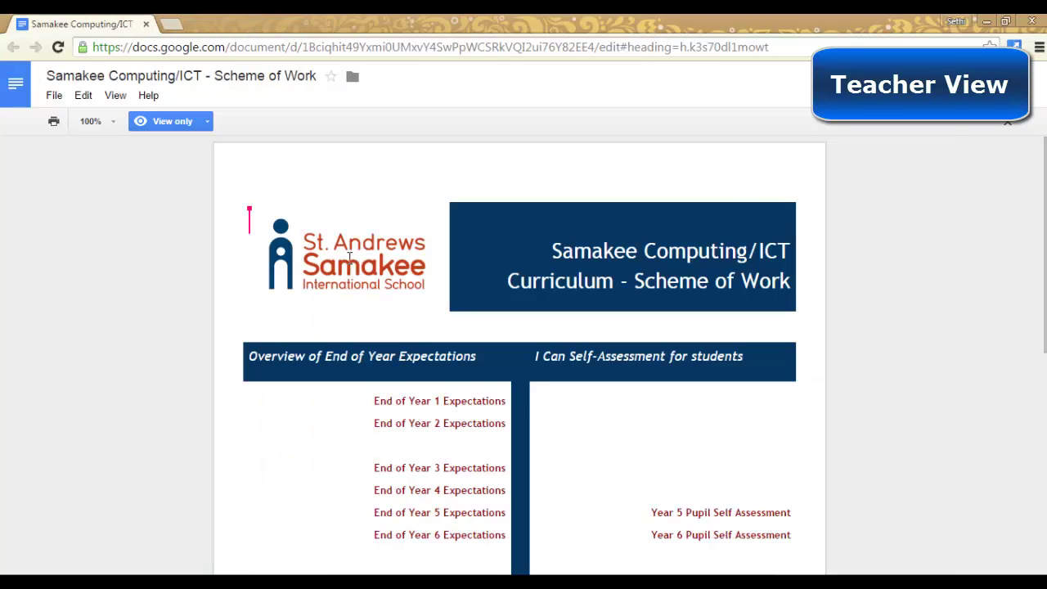
scroll(602, 360, "down", 1)
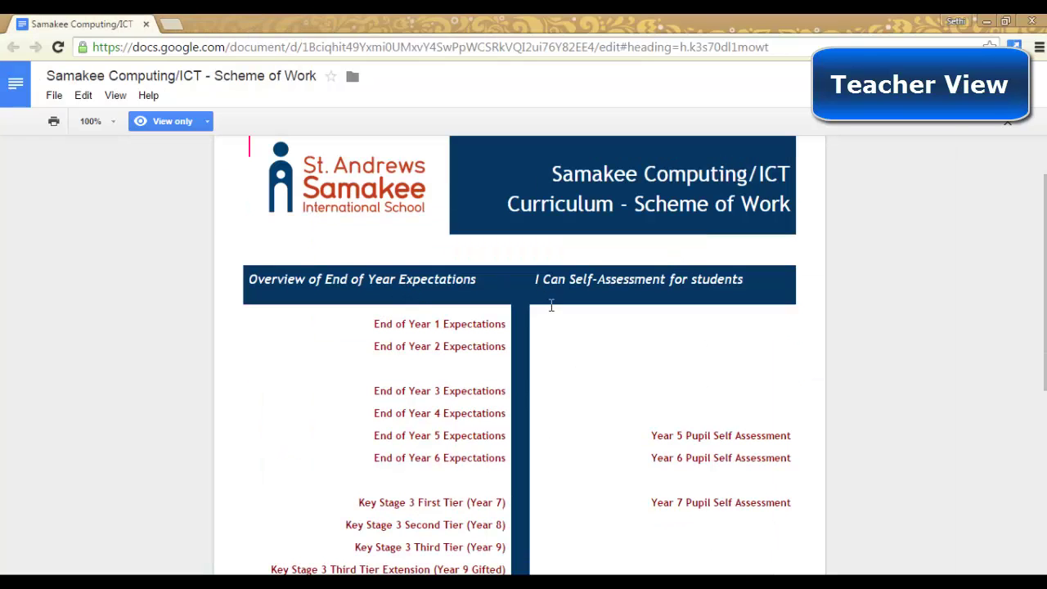
left_click_drag(457, 378, 584, 358)
left_click(661, 322)
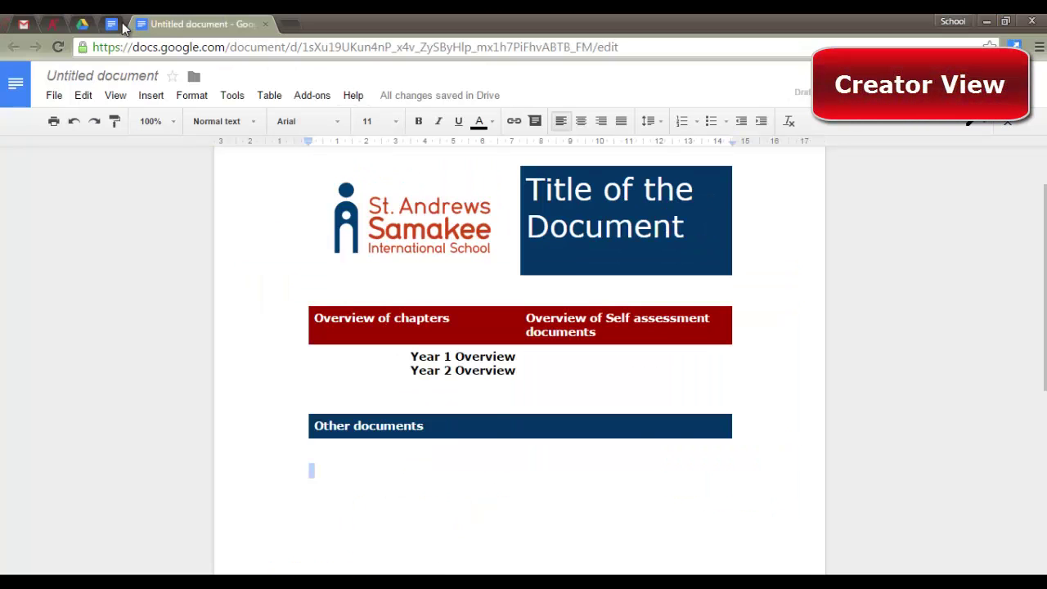
Open the Scheme of Work for editing and type test letters in its self-assessment column
left_click(115, 24)
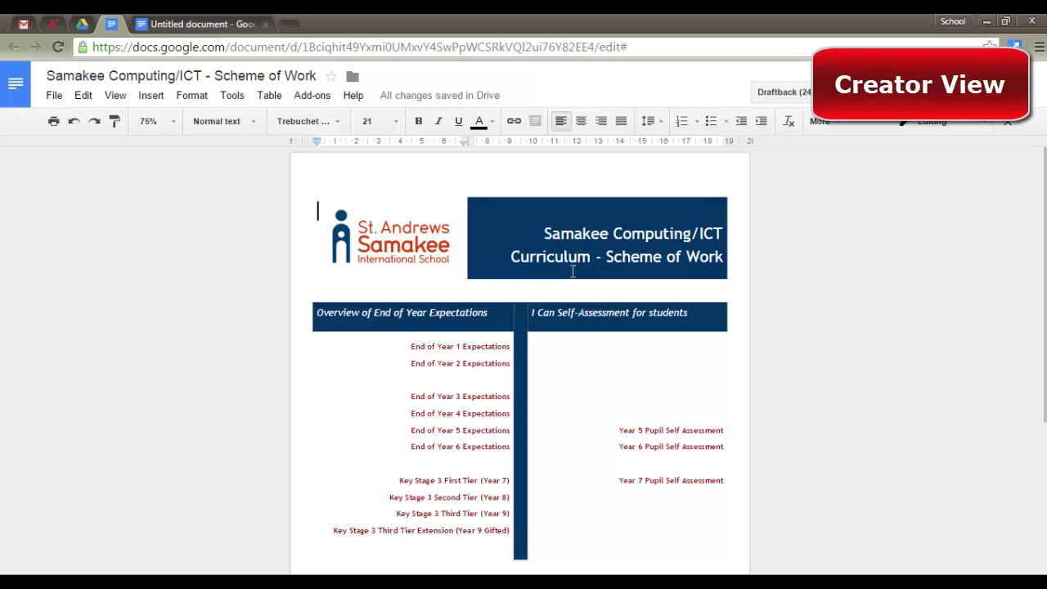
scroll(625, 353, "down", 1)
left_click(678, 308)
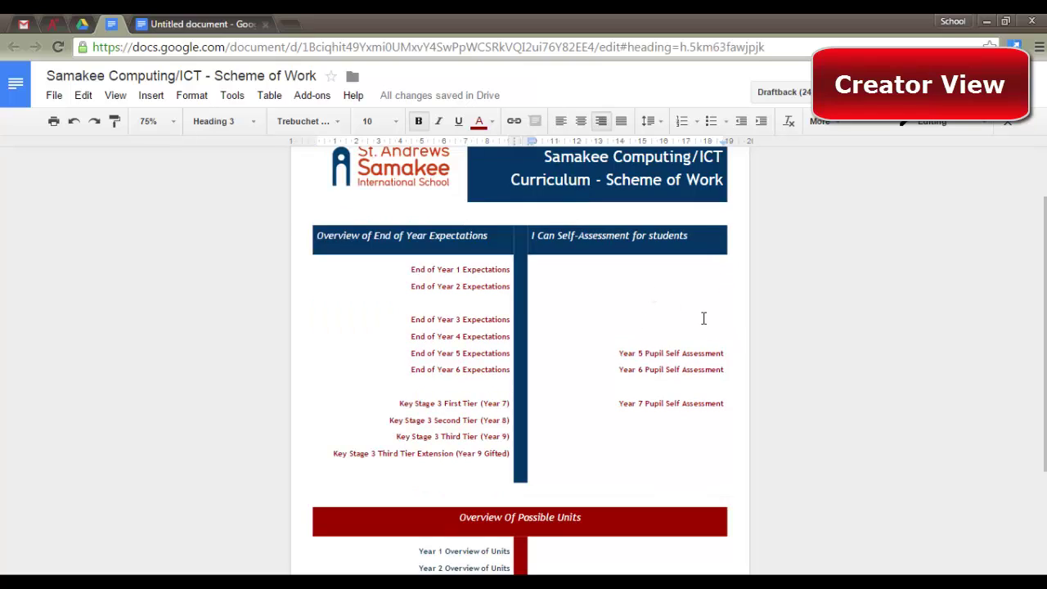
left_click(687, 287)
type("rsfsfdd")
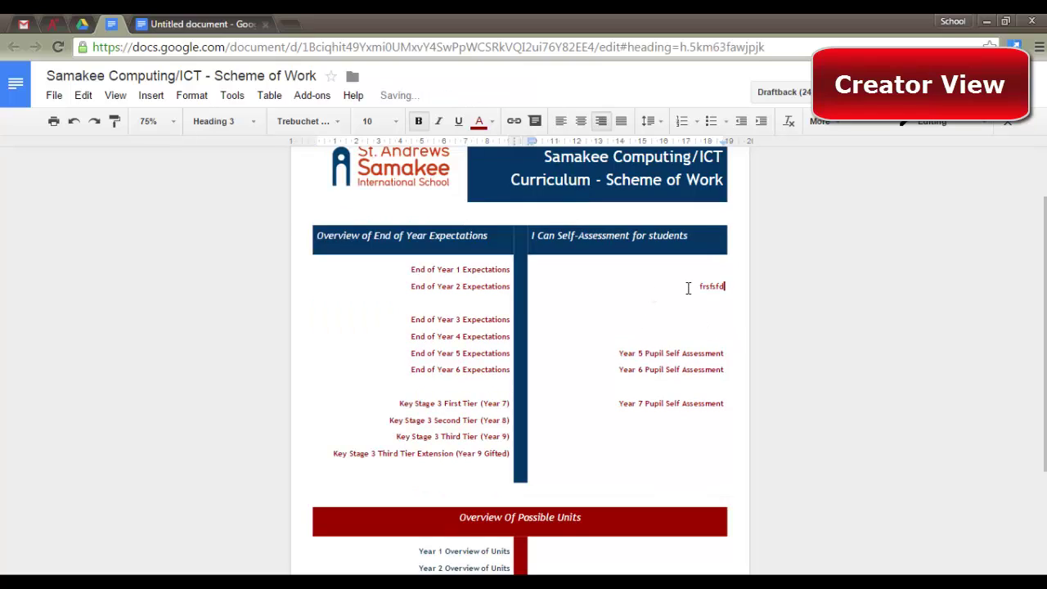
left_click(687, 287)
type("ds")
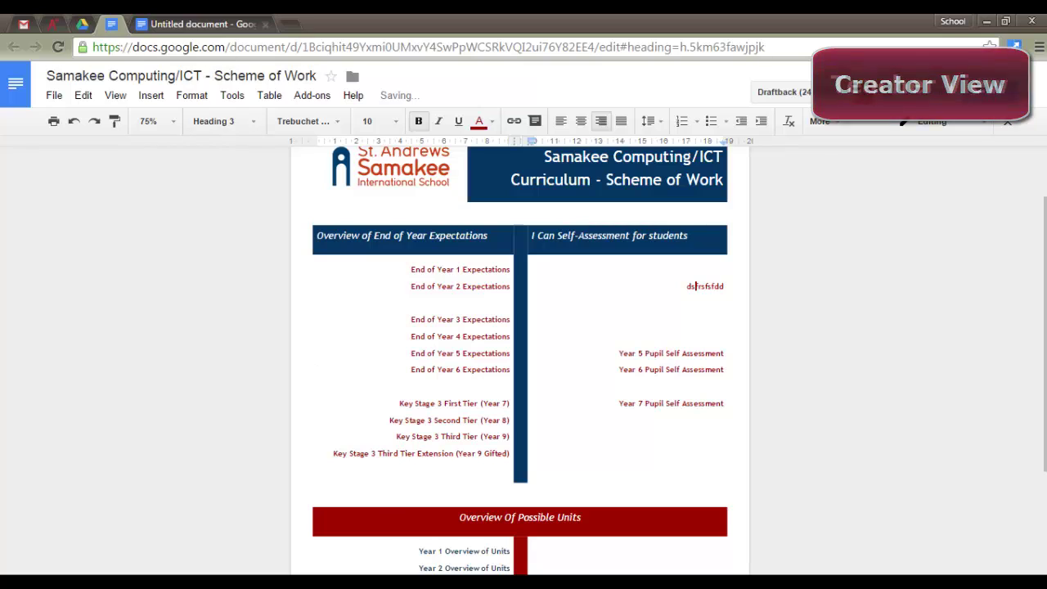